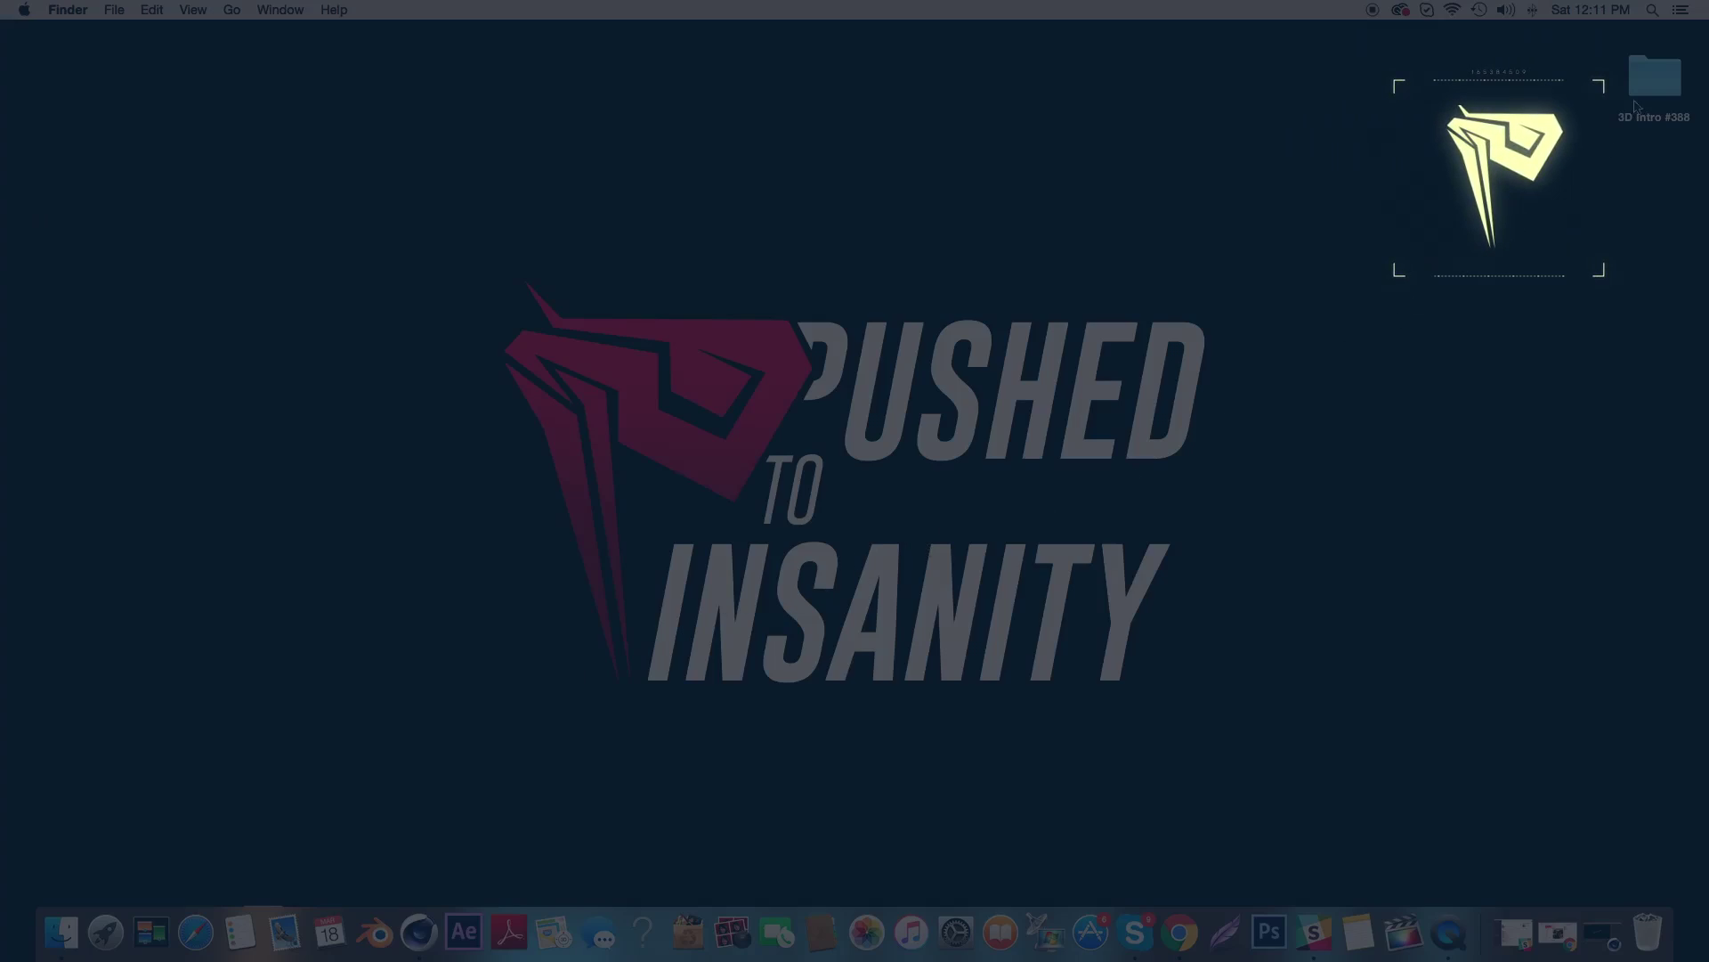
- Open the 3D Intro #388 folder and launch Templateee.c4d in Cinema 4D
double_click(1645, 89)
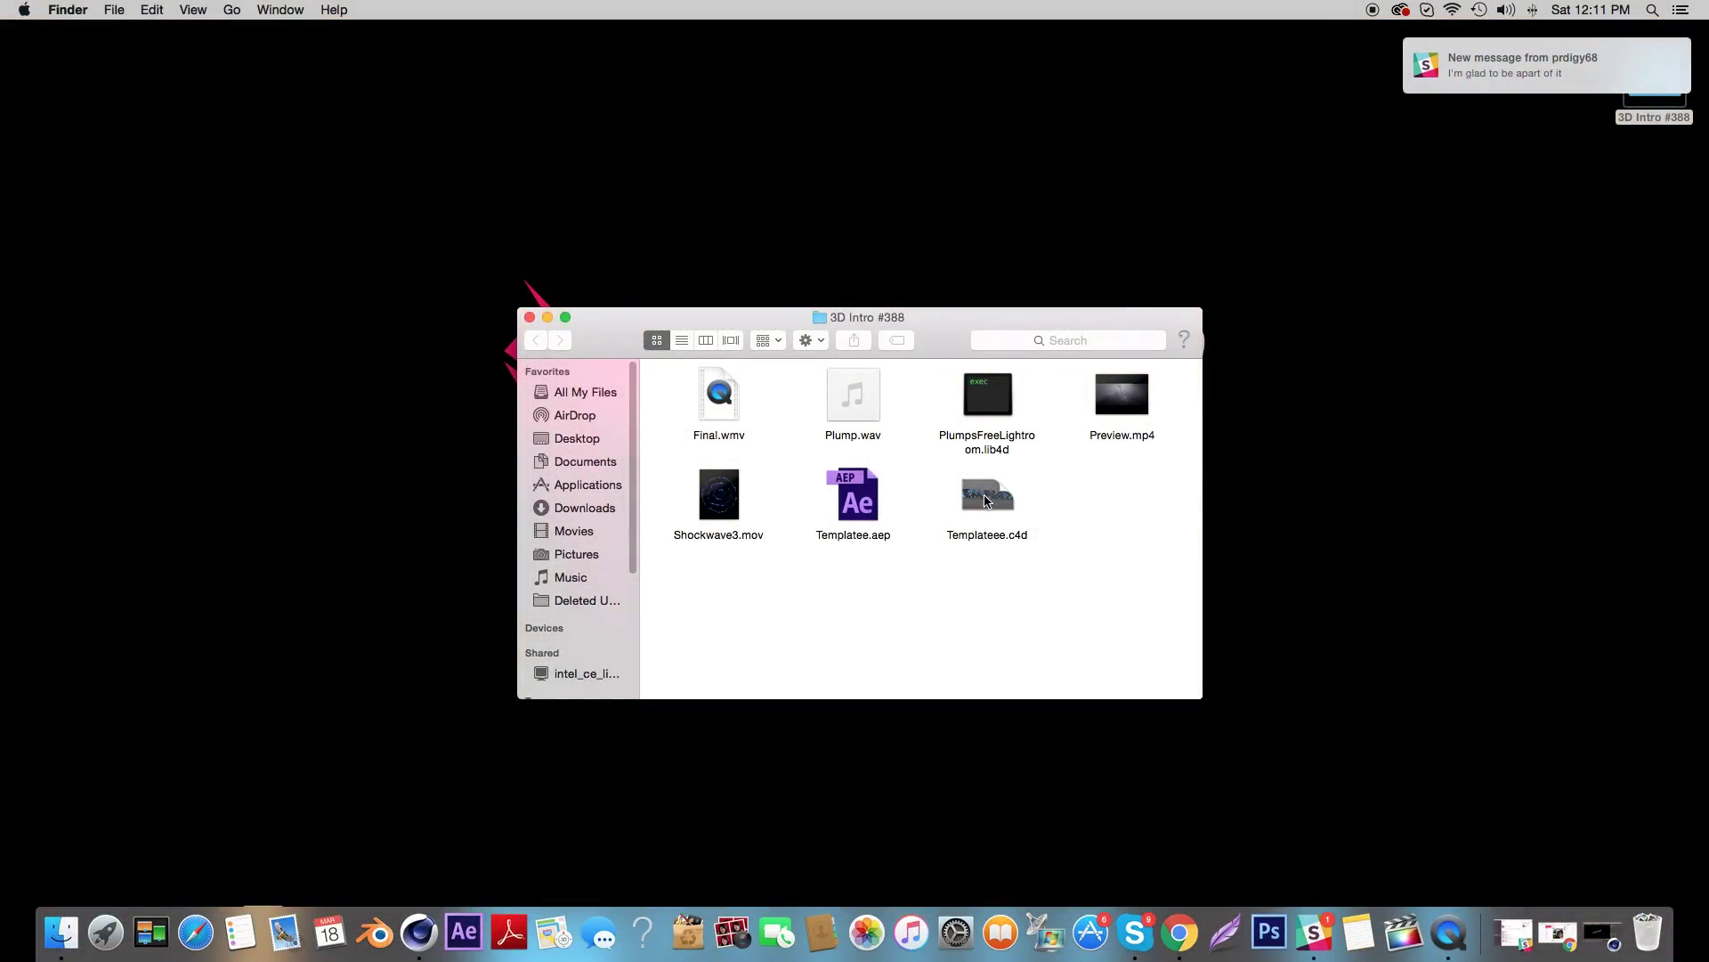
click(986, 500)
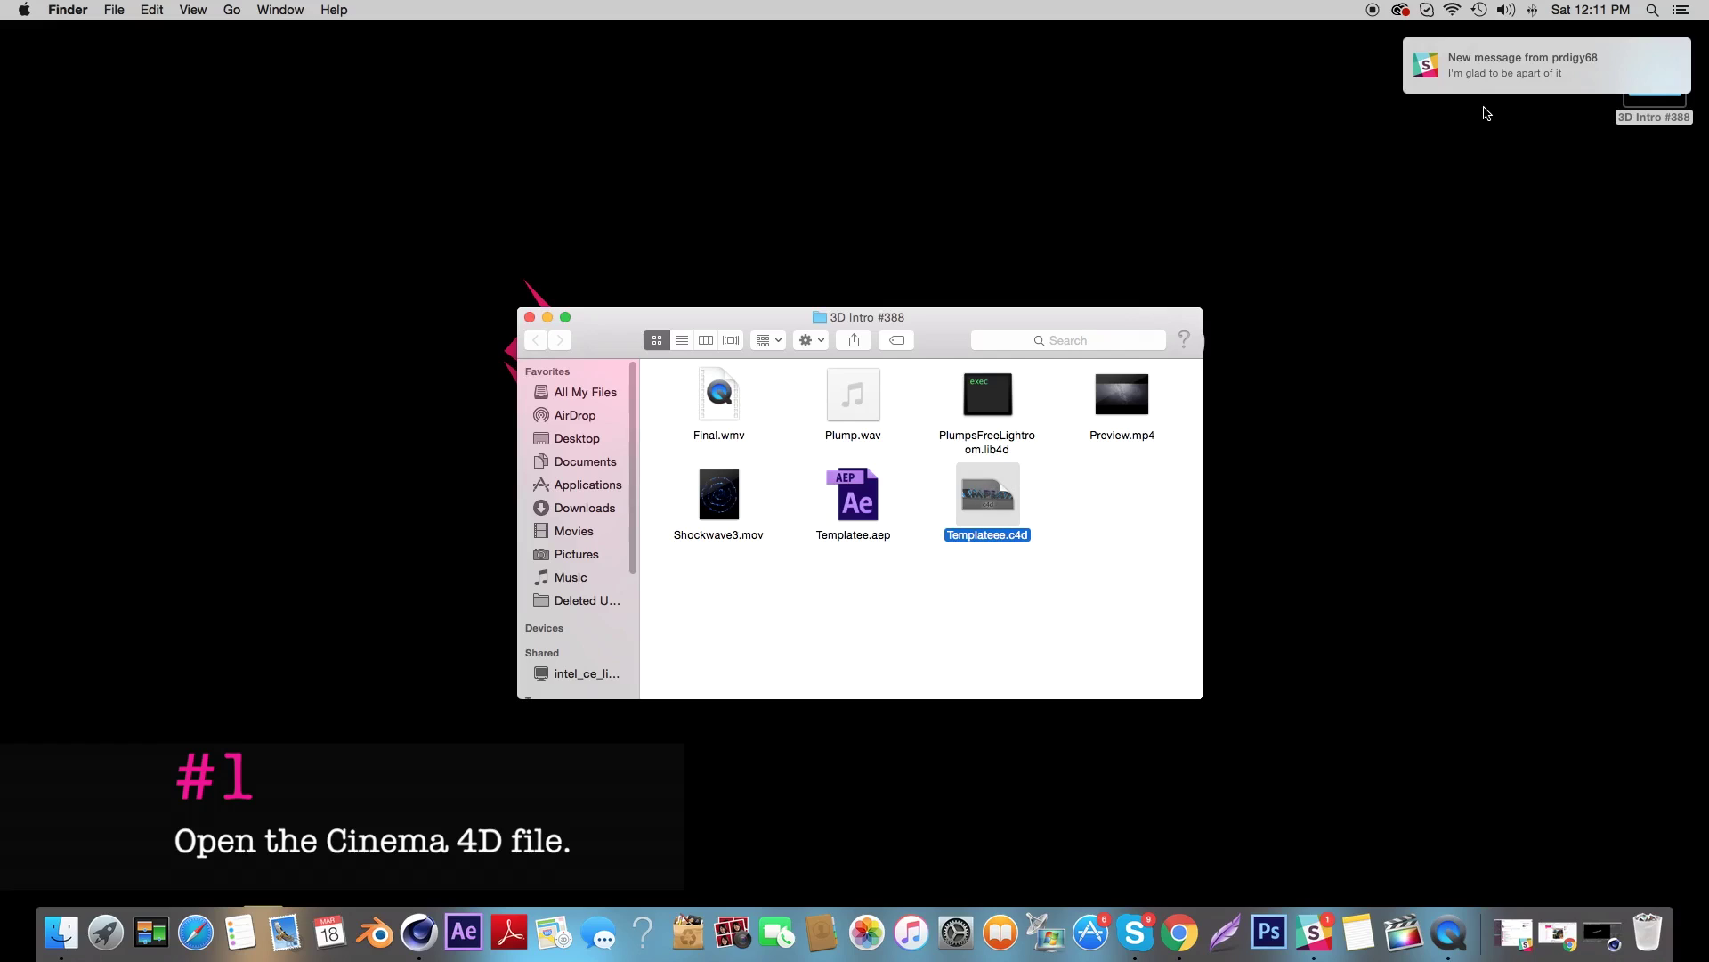
double_click(1006, 505)
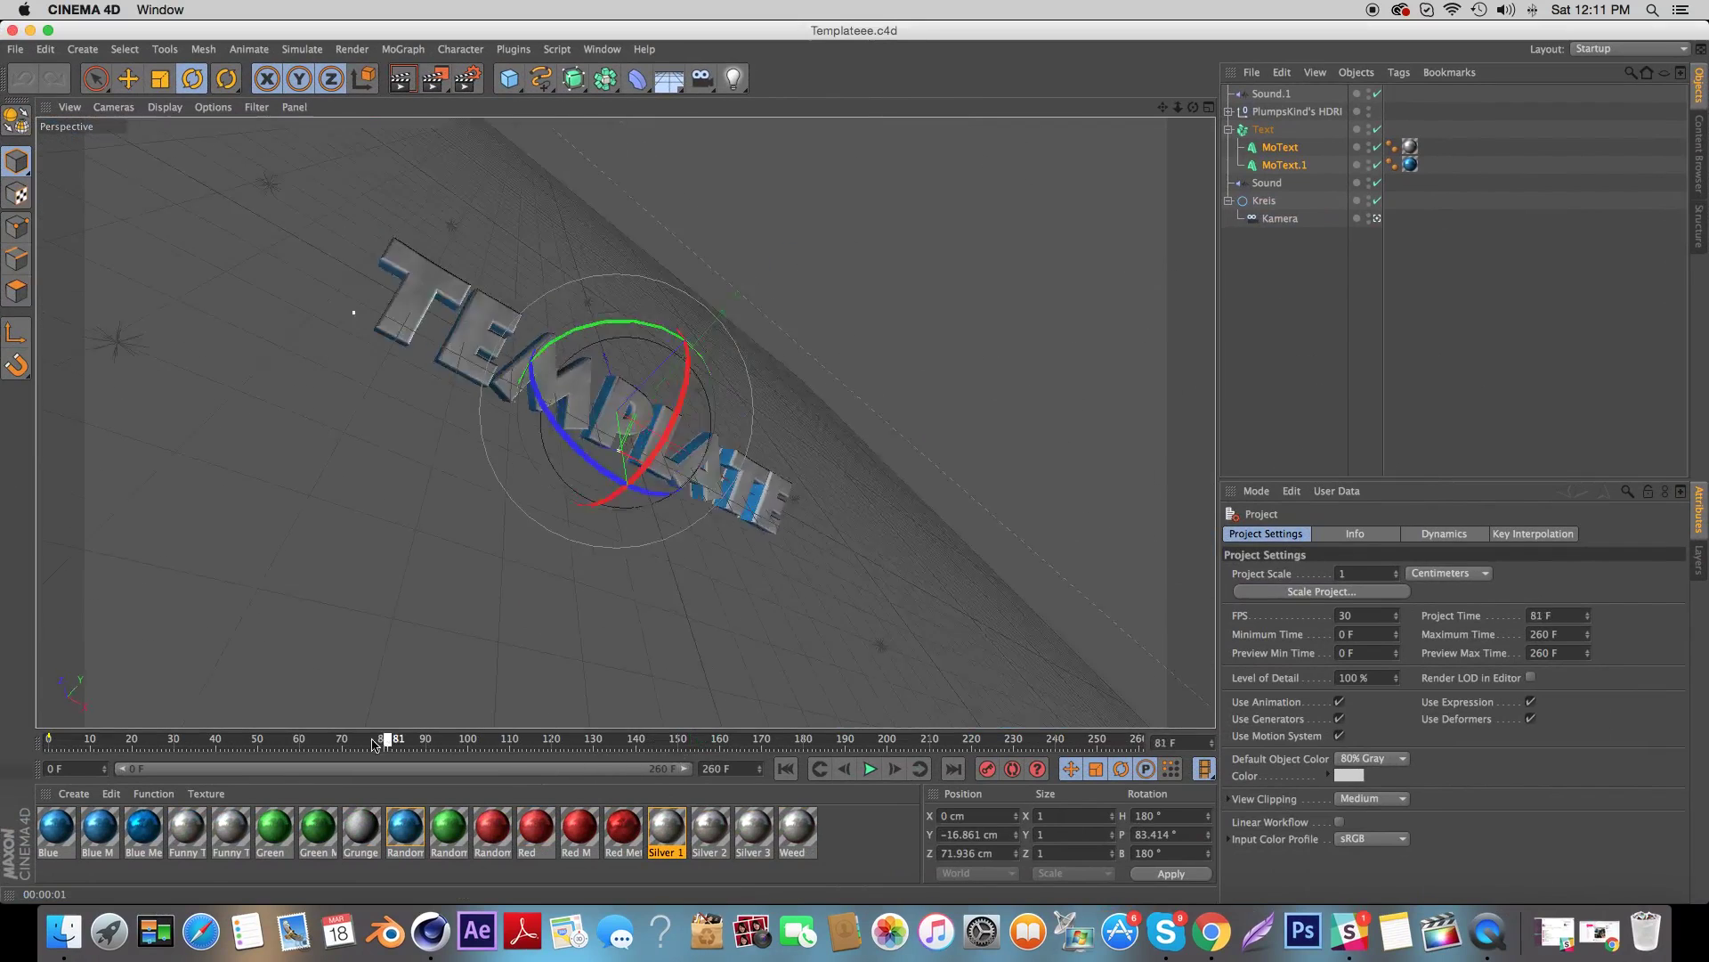
- Scrub the timeline to around frame 92 to preview the TEMPLATE animation
mouse_move(388, 738)
mouse_down()
mouse_move(124, 738)
mouse_move(1247, 738)
mouse_move(140, 690)
mouse_move(433, 674)
mouse_up()
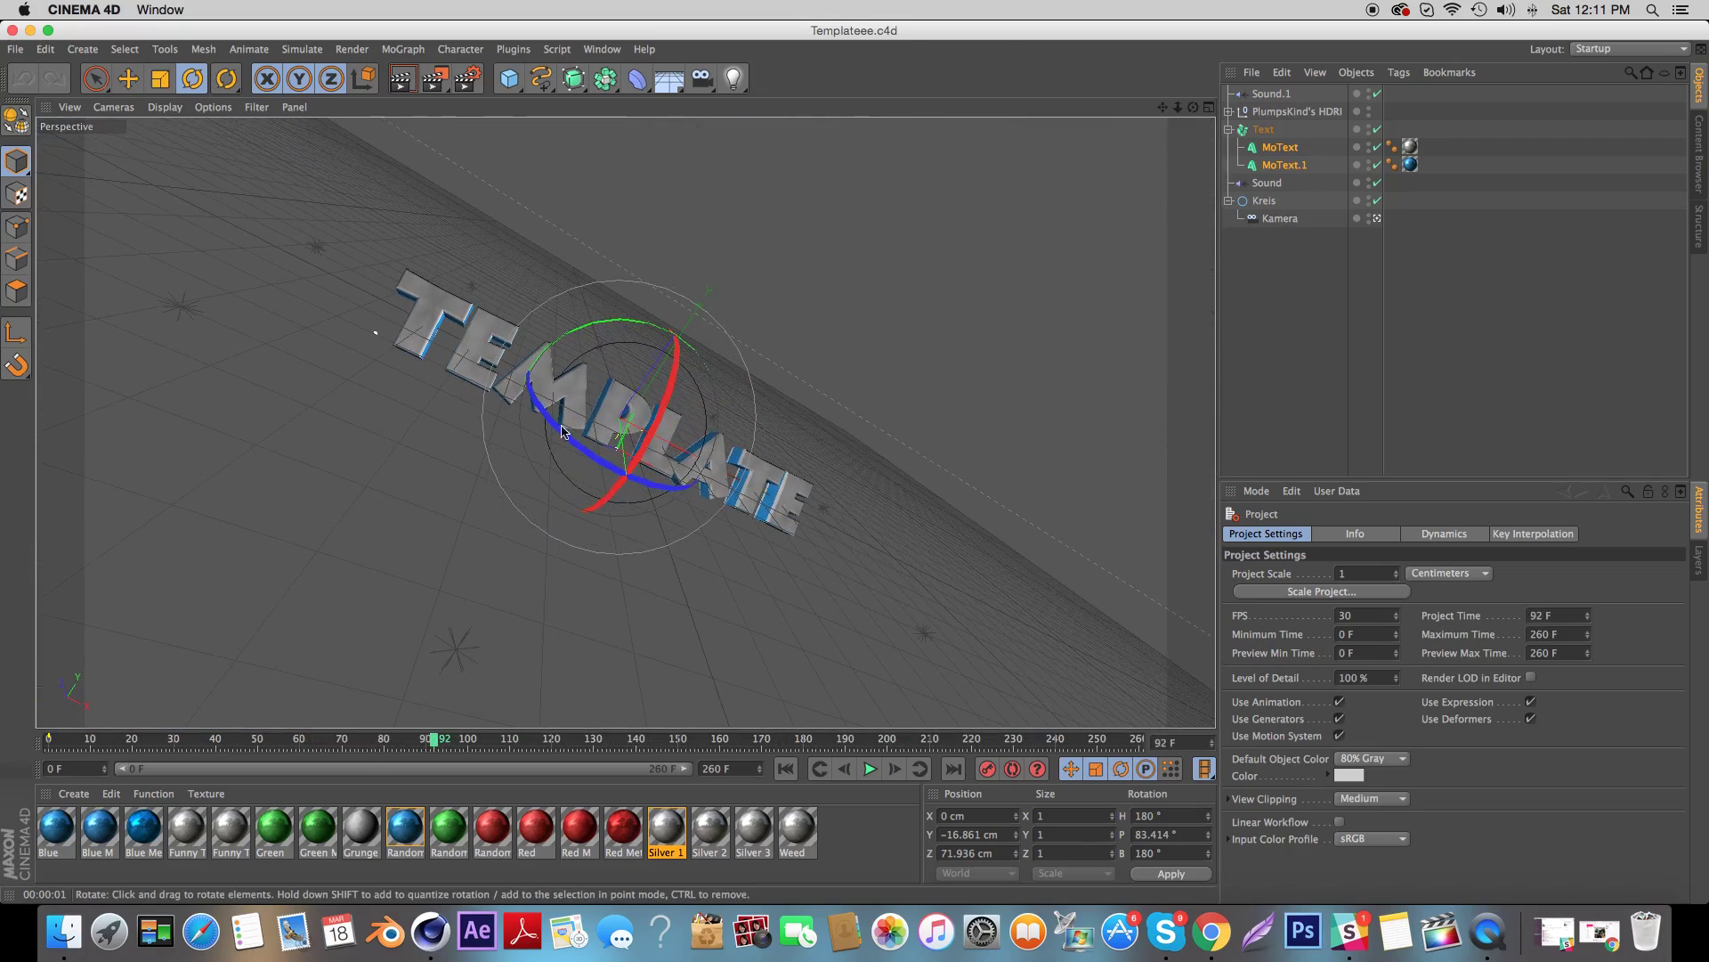
- Change both text objects from TEMPLATE to INSANITY and render a preview
click(1290, 149)
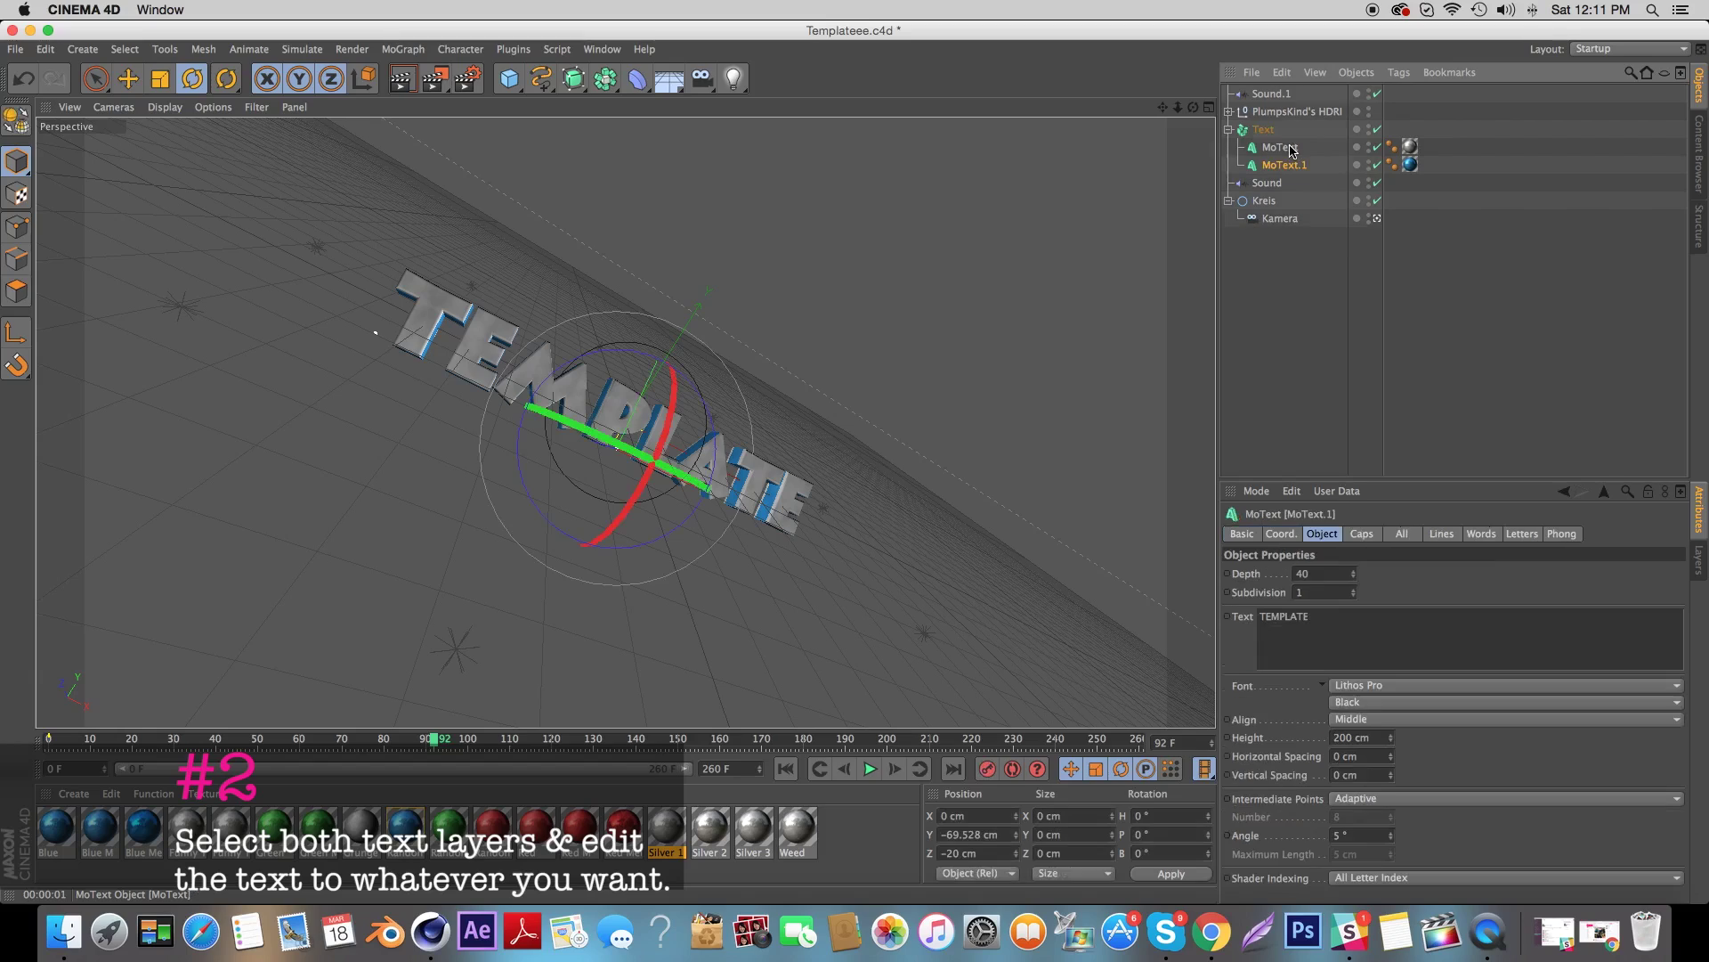
double_click(1384, 614)
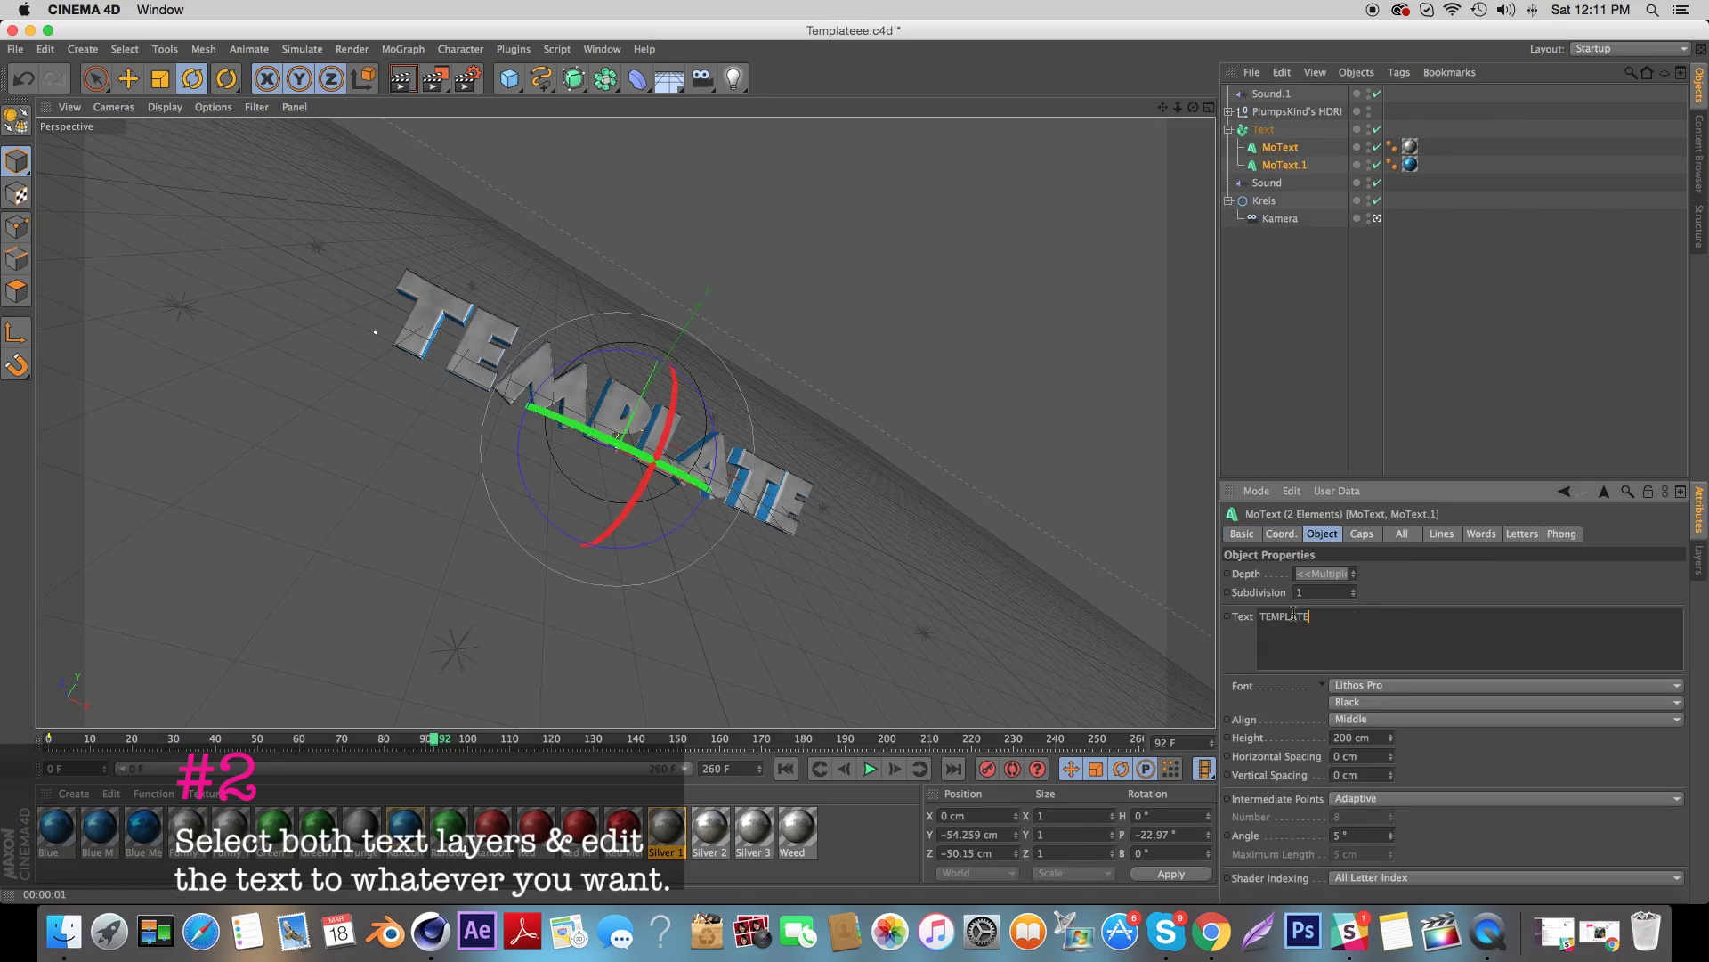
key(BackSpace)
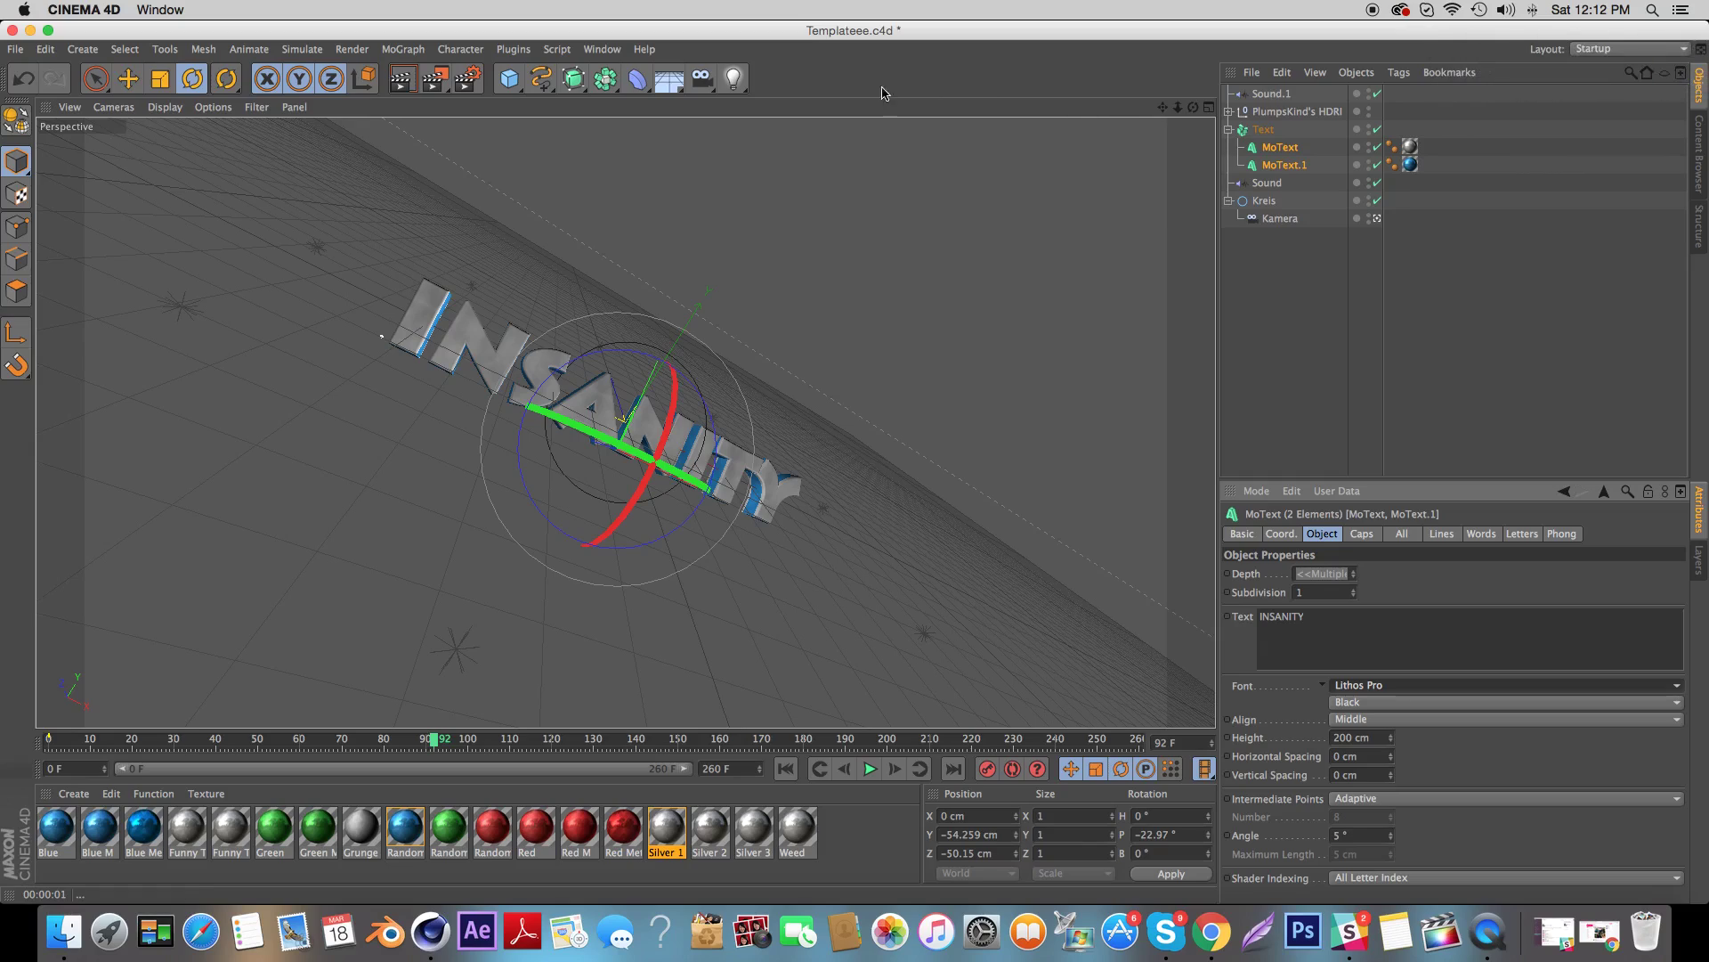
click(410, 89)
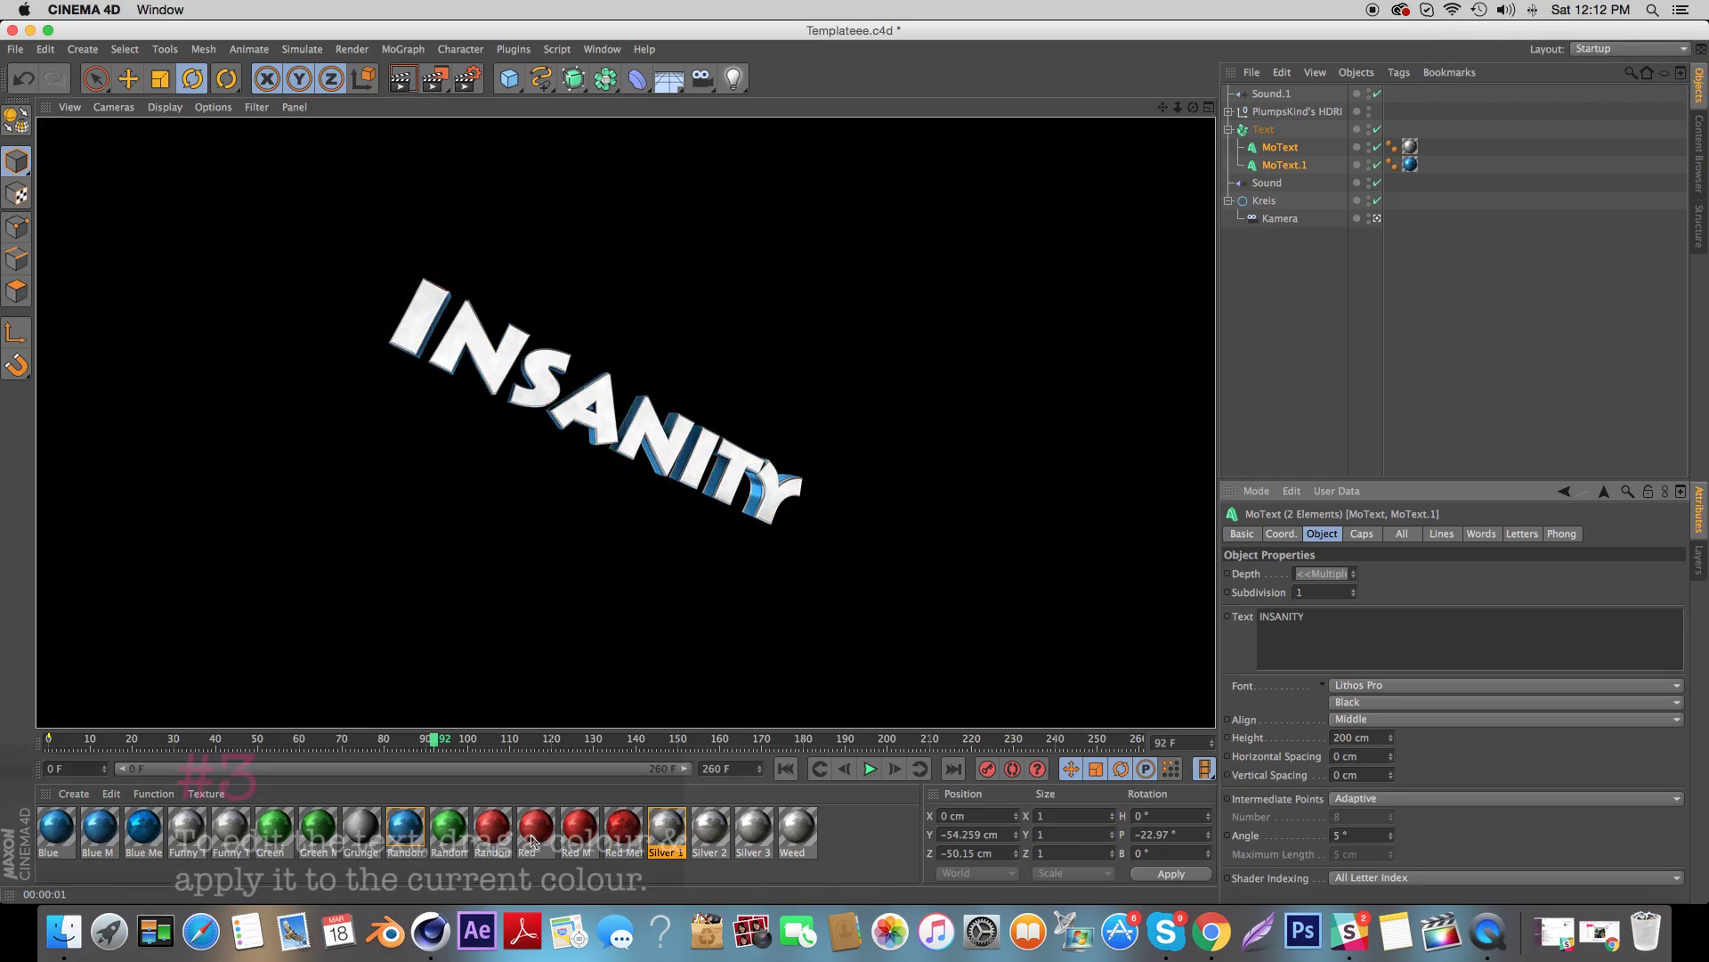
- Try red, then green, then settle on the Blue Random material for MoText.1
drag(666, 828, 925, 623)
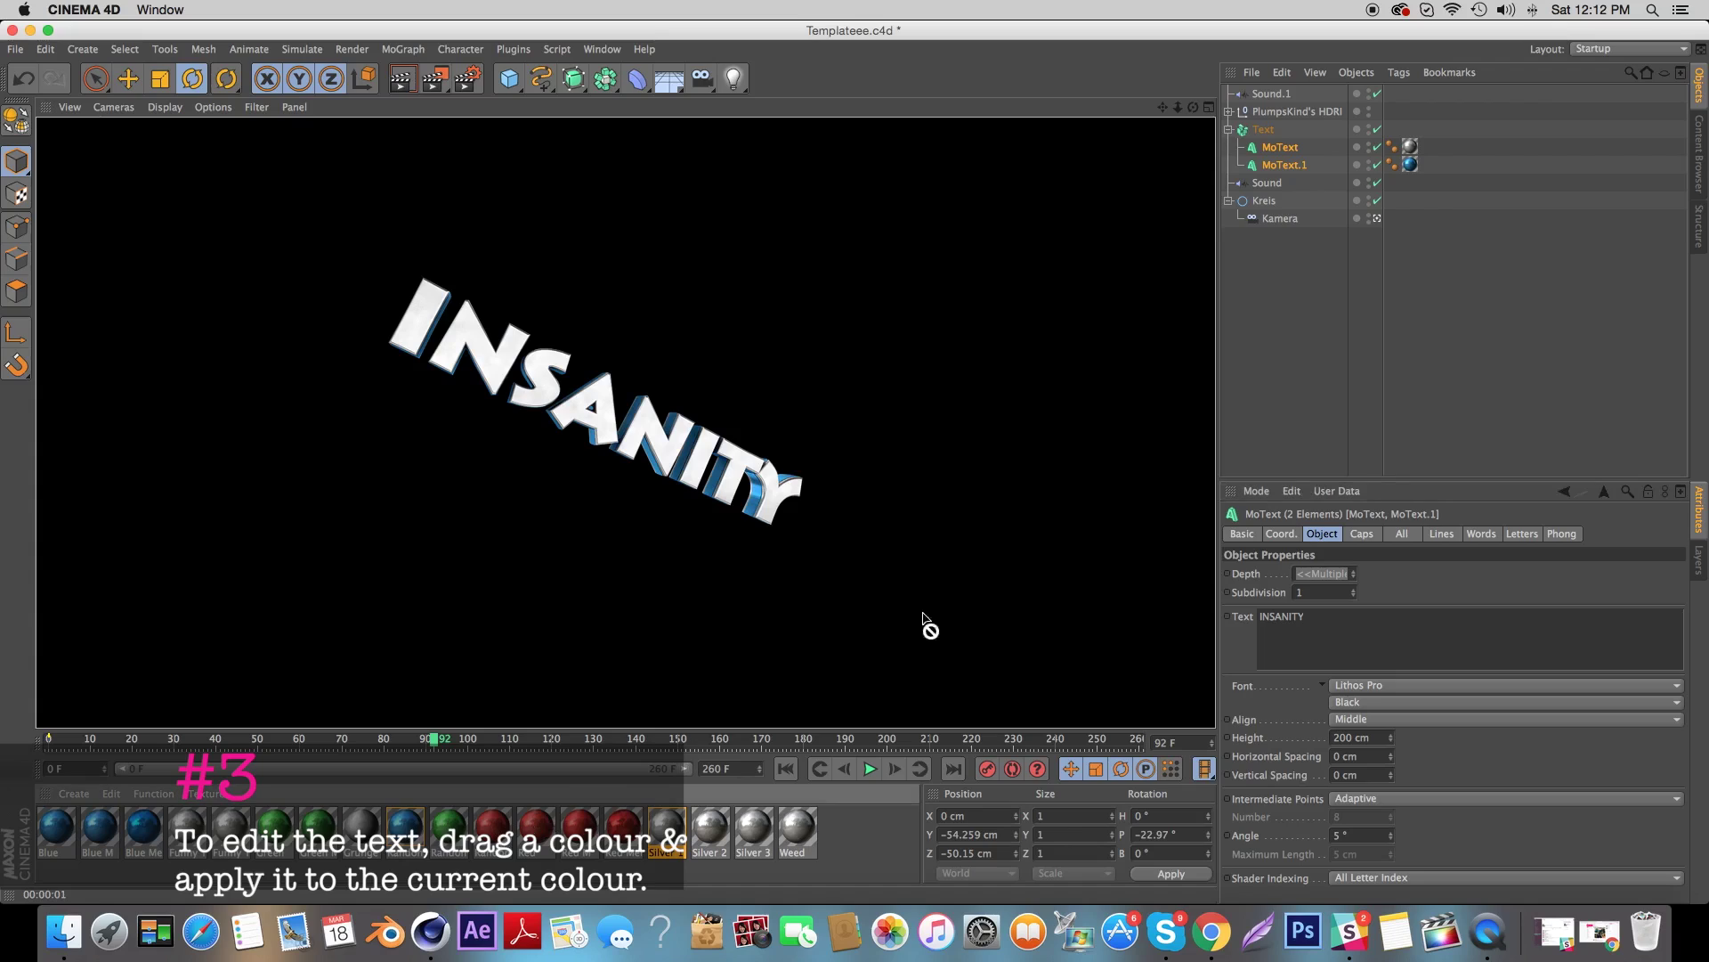
drag(1418, 169, 1415, 166)
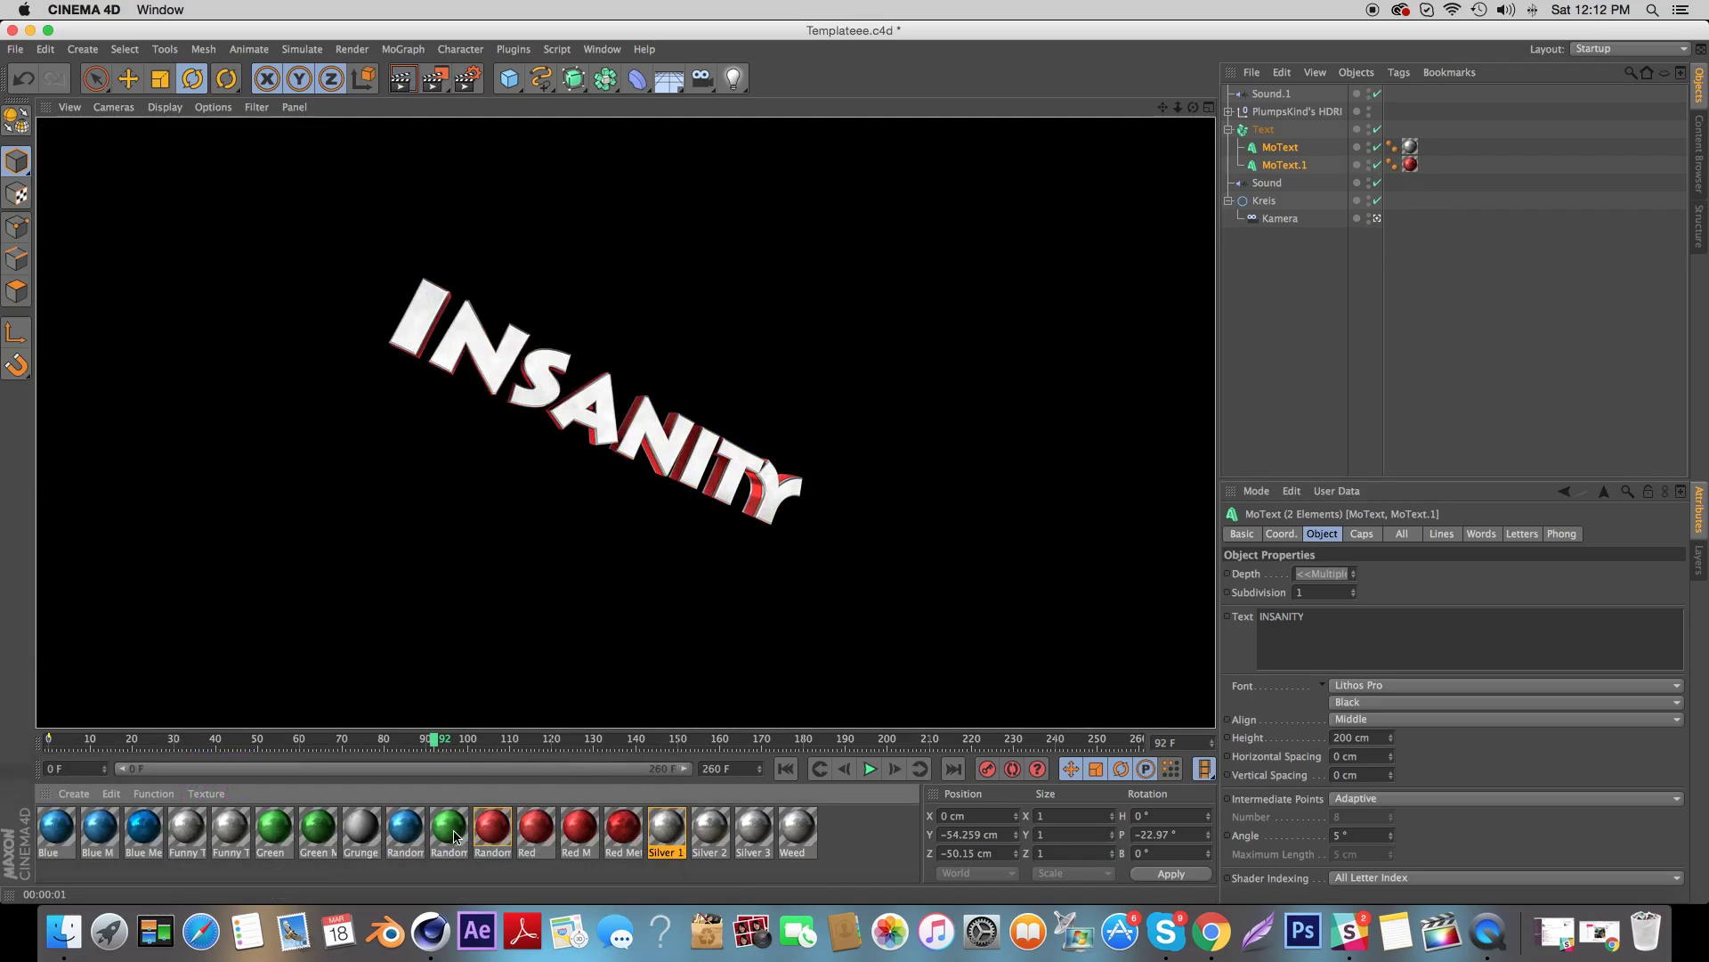
drag(1406, 185, 1411, 165)
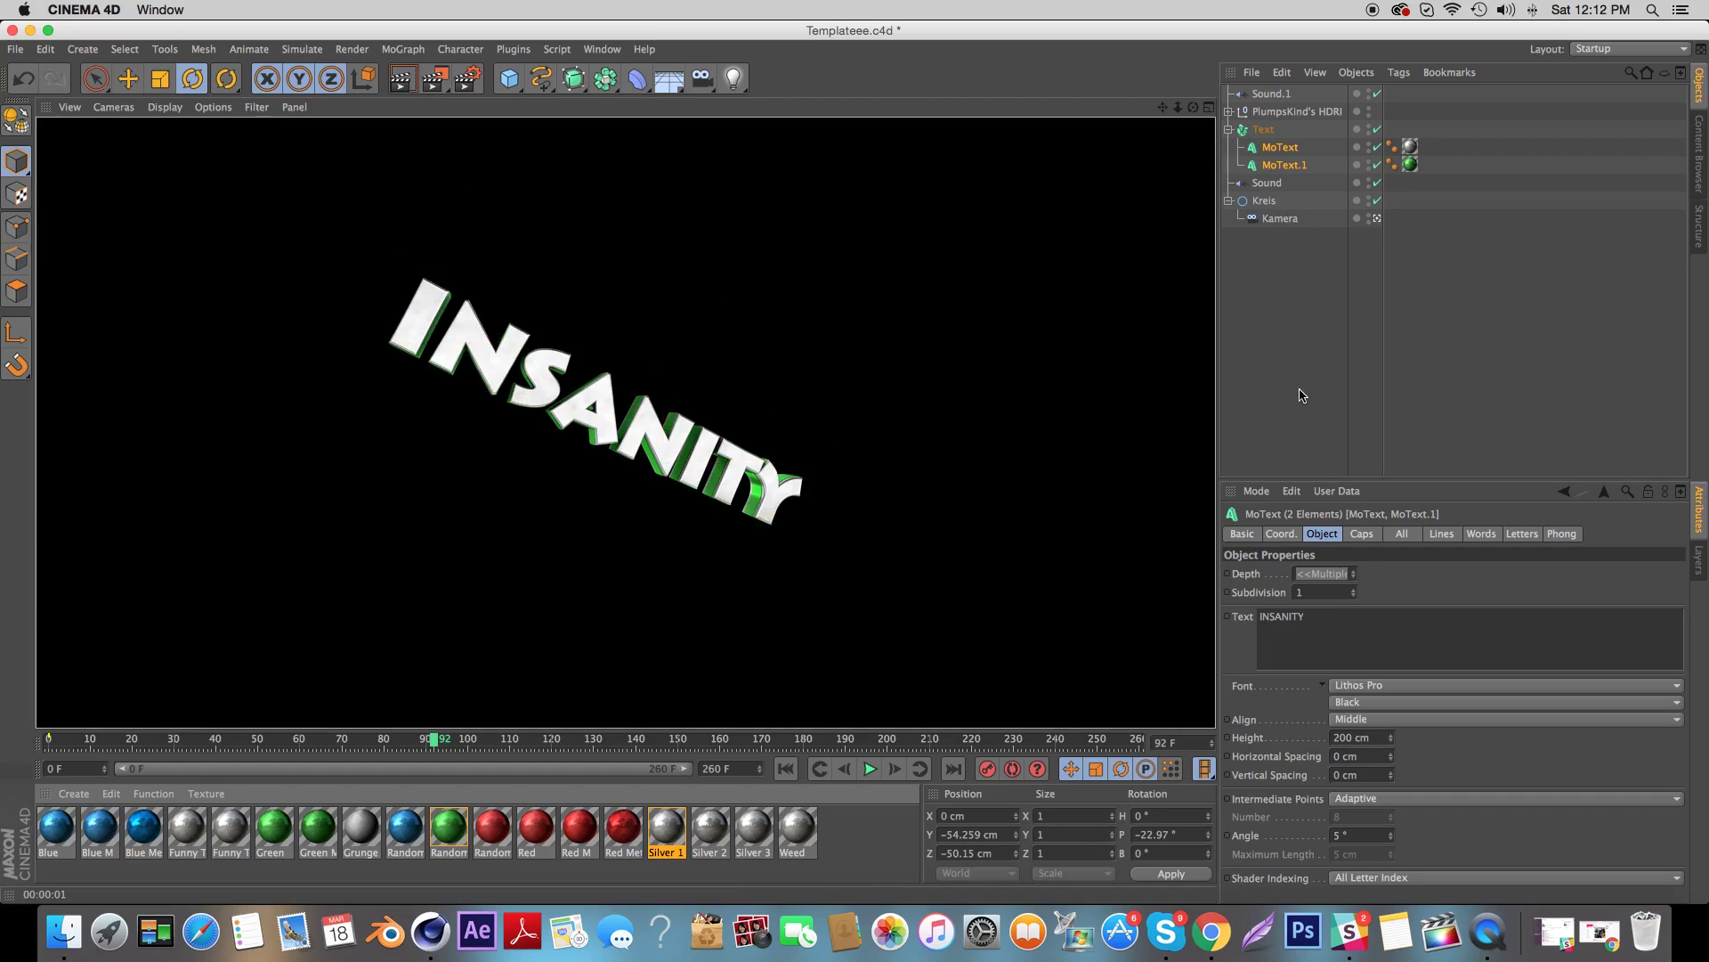
drag(405, 828, 1411, 166)
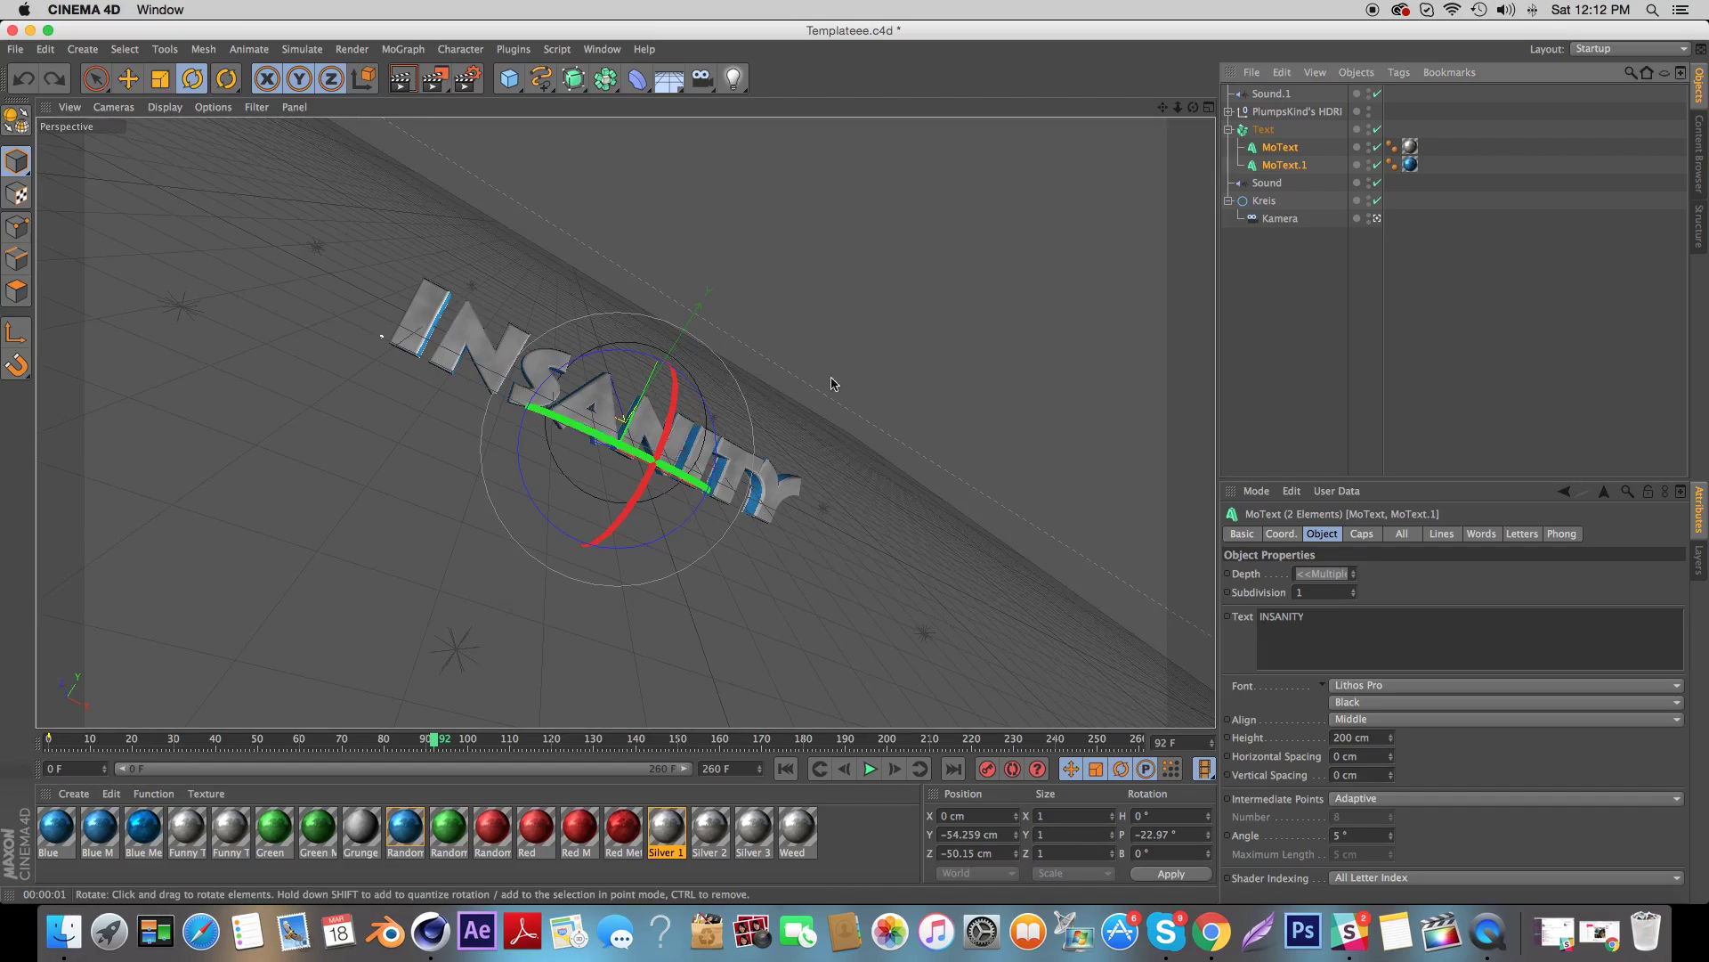
- Save rendered frames as PNG files named render in a new Desktop Render folder
click(468, 78)
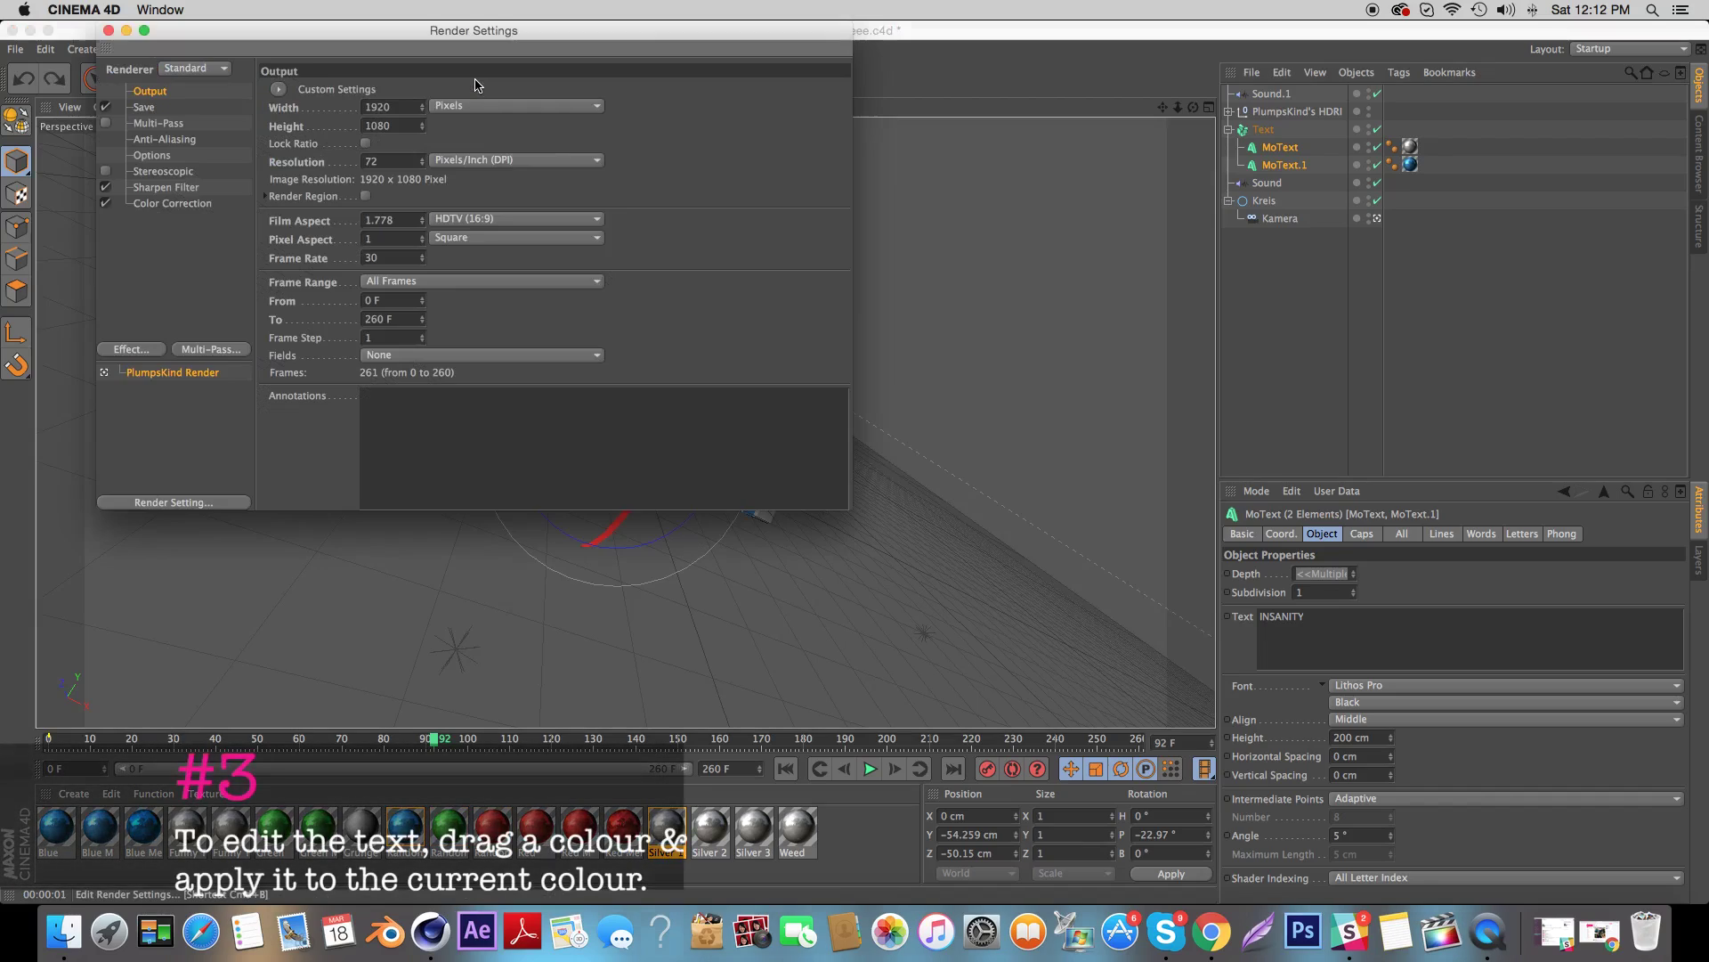
click(159, 107)
click(828, 123)
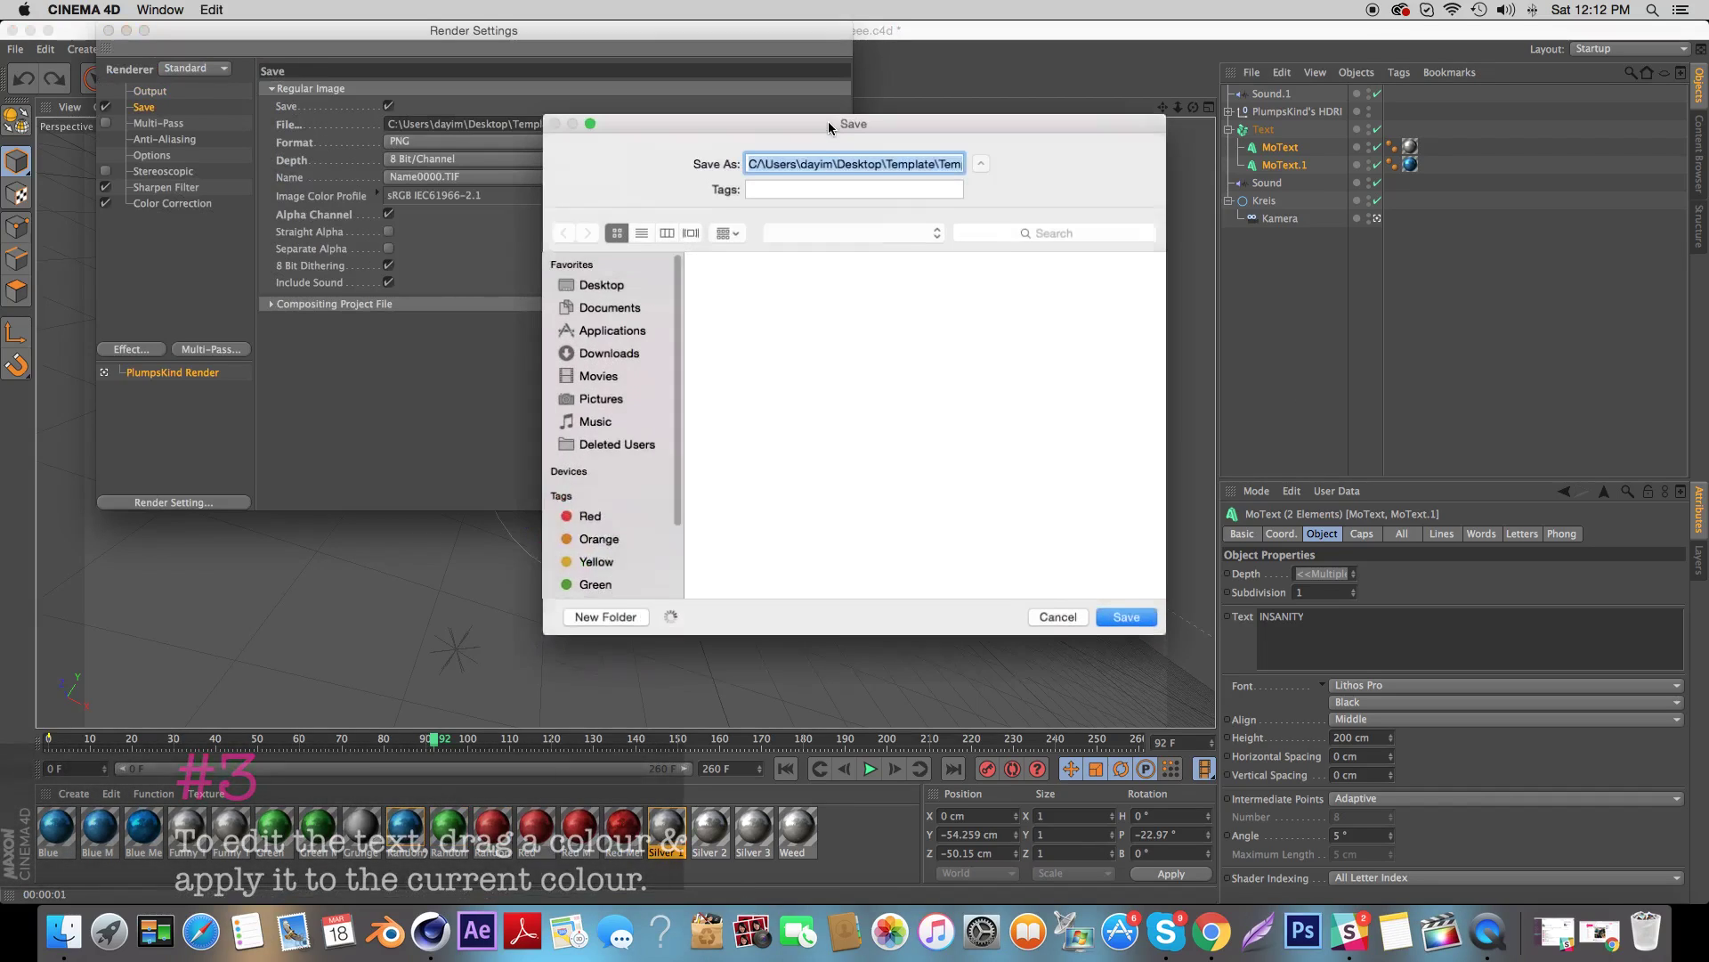
text(R)
click(632, 281)
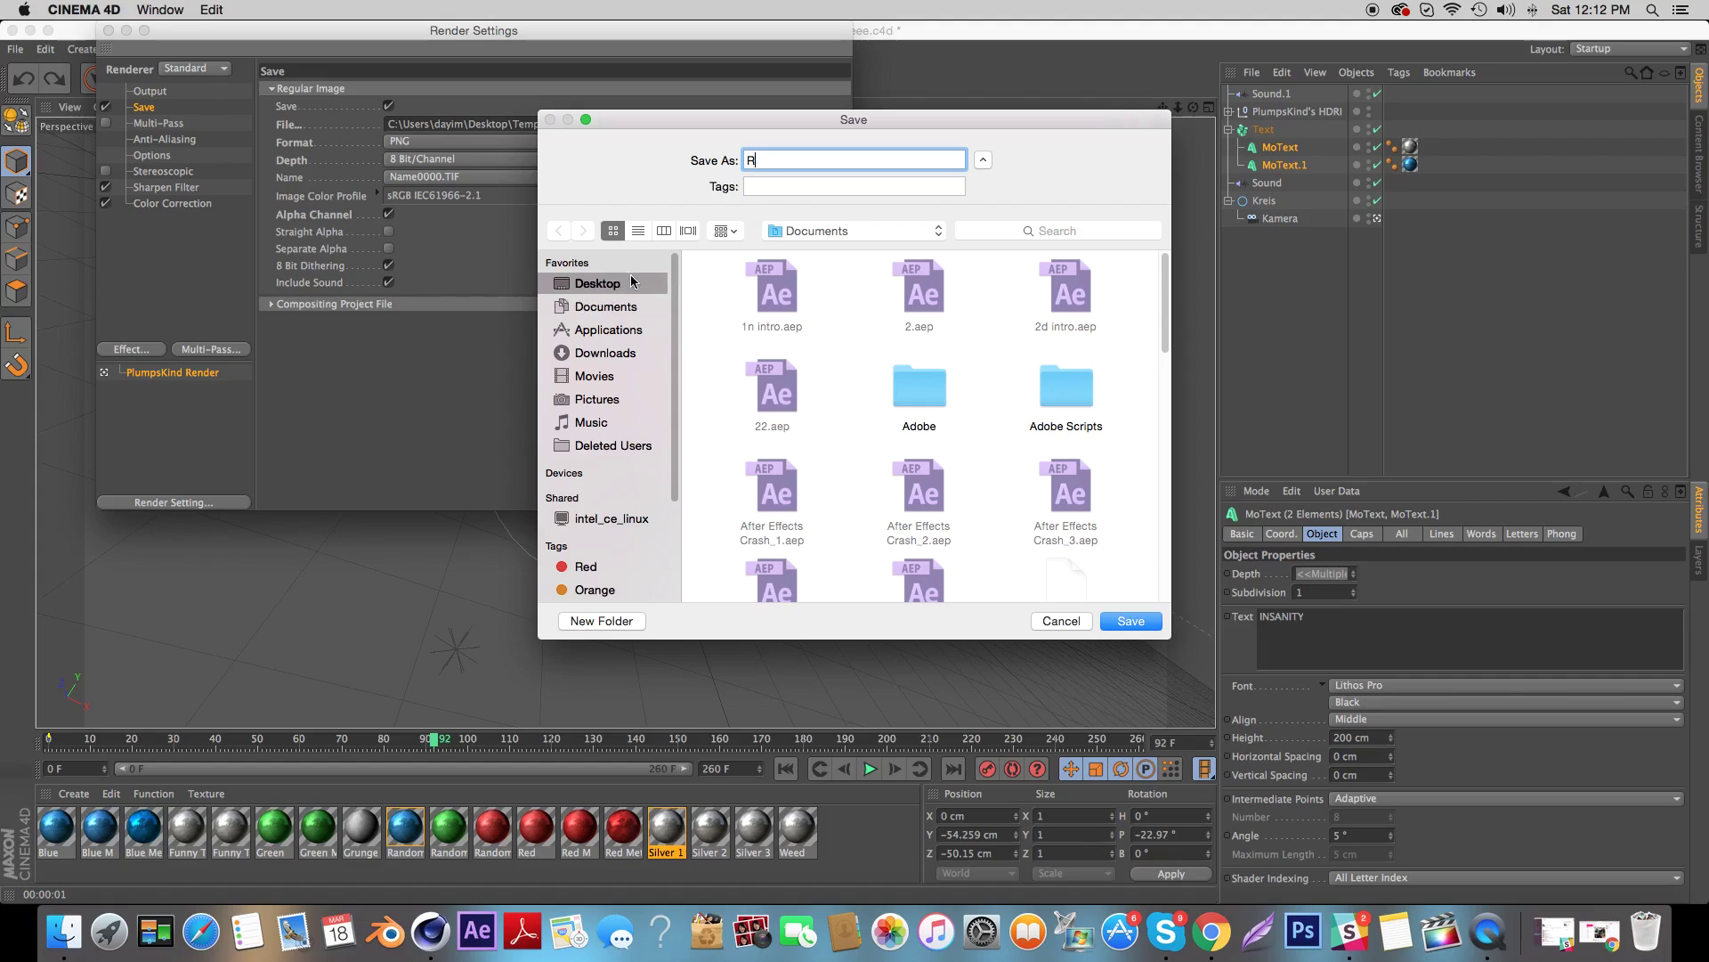
click(632, 623)
text(Render)
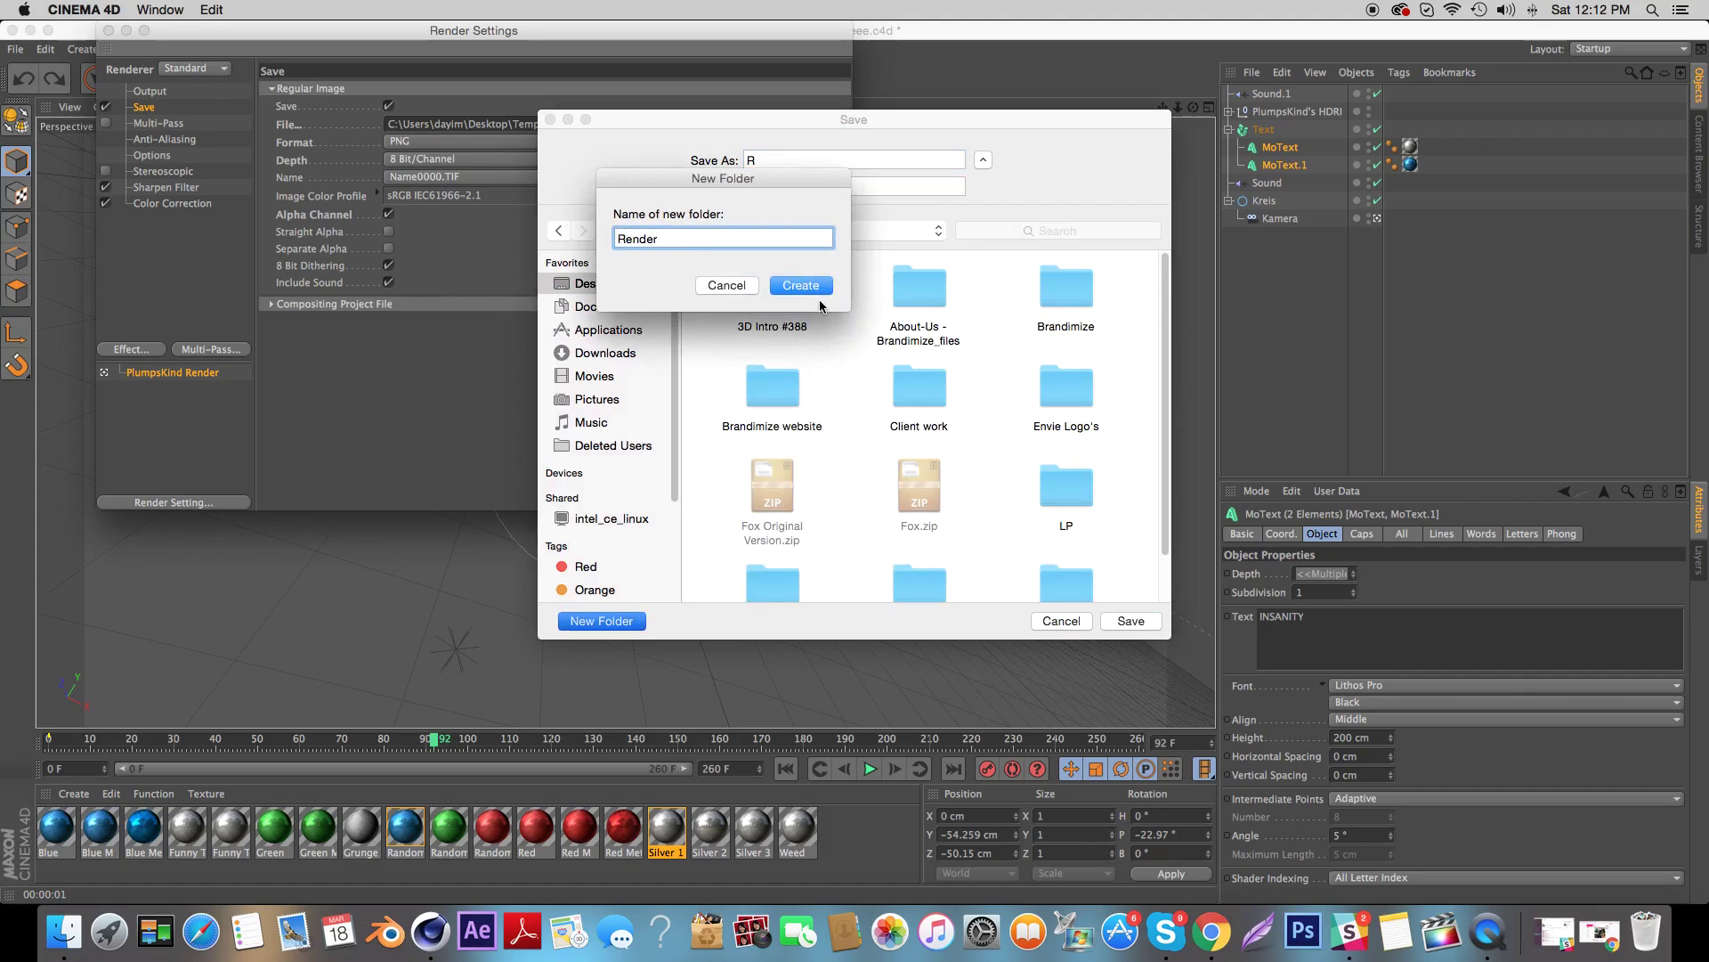
click(815, 286)
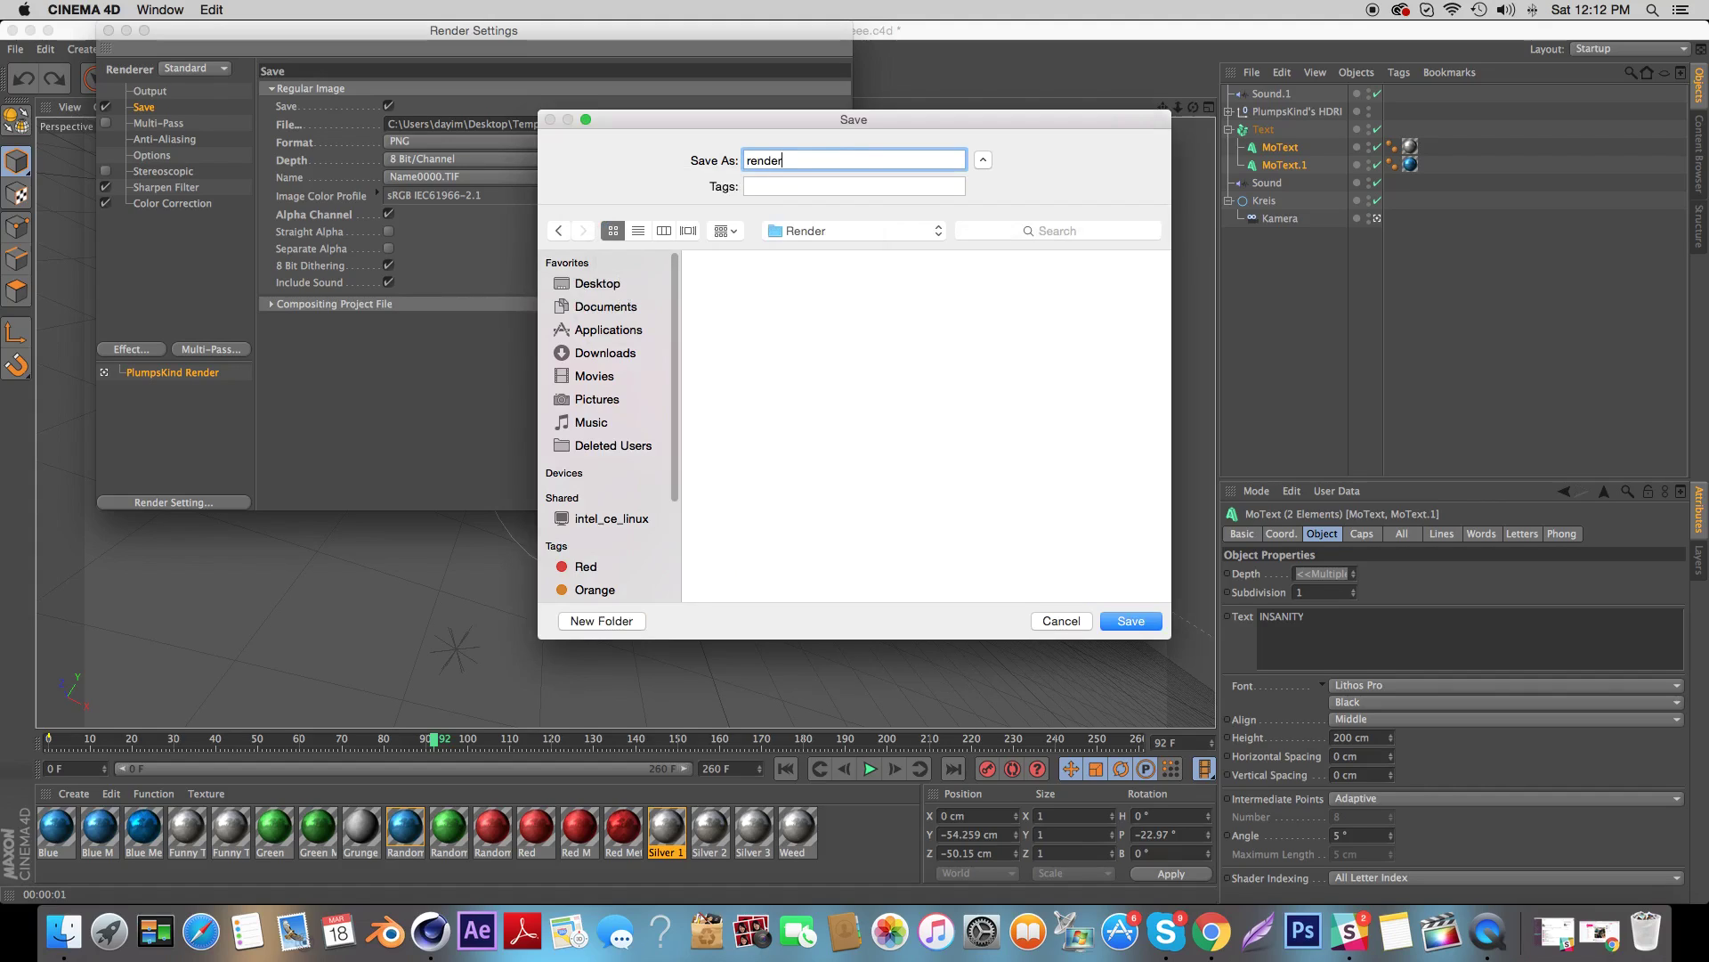
click(1132, 617)
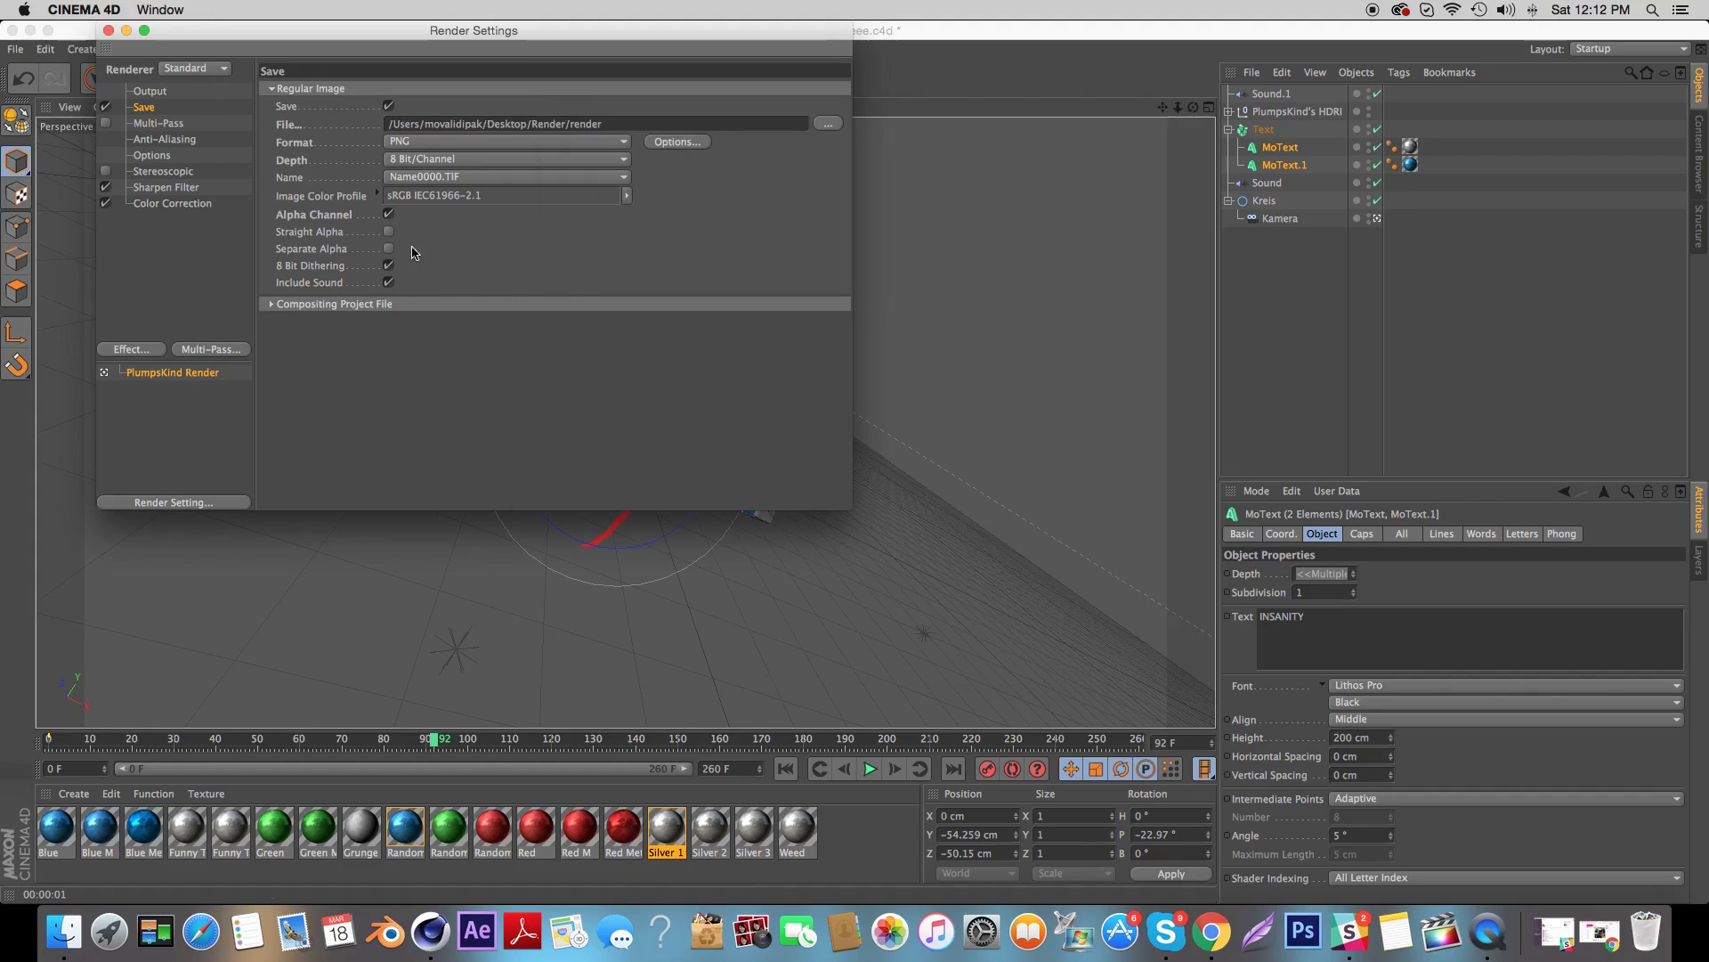
click(108, 31)
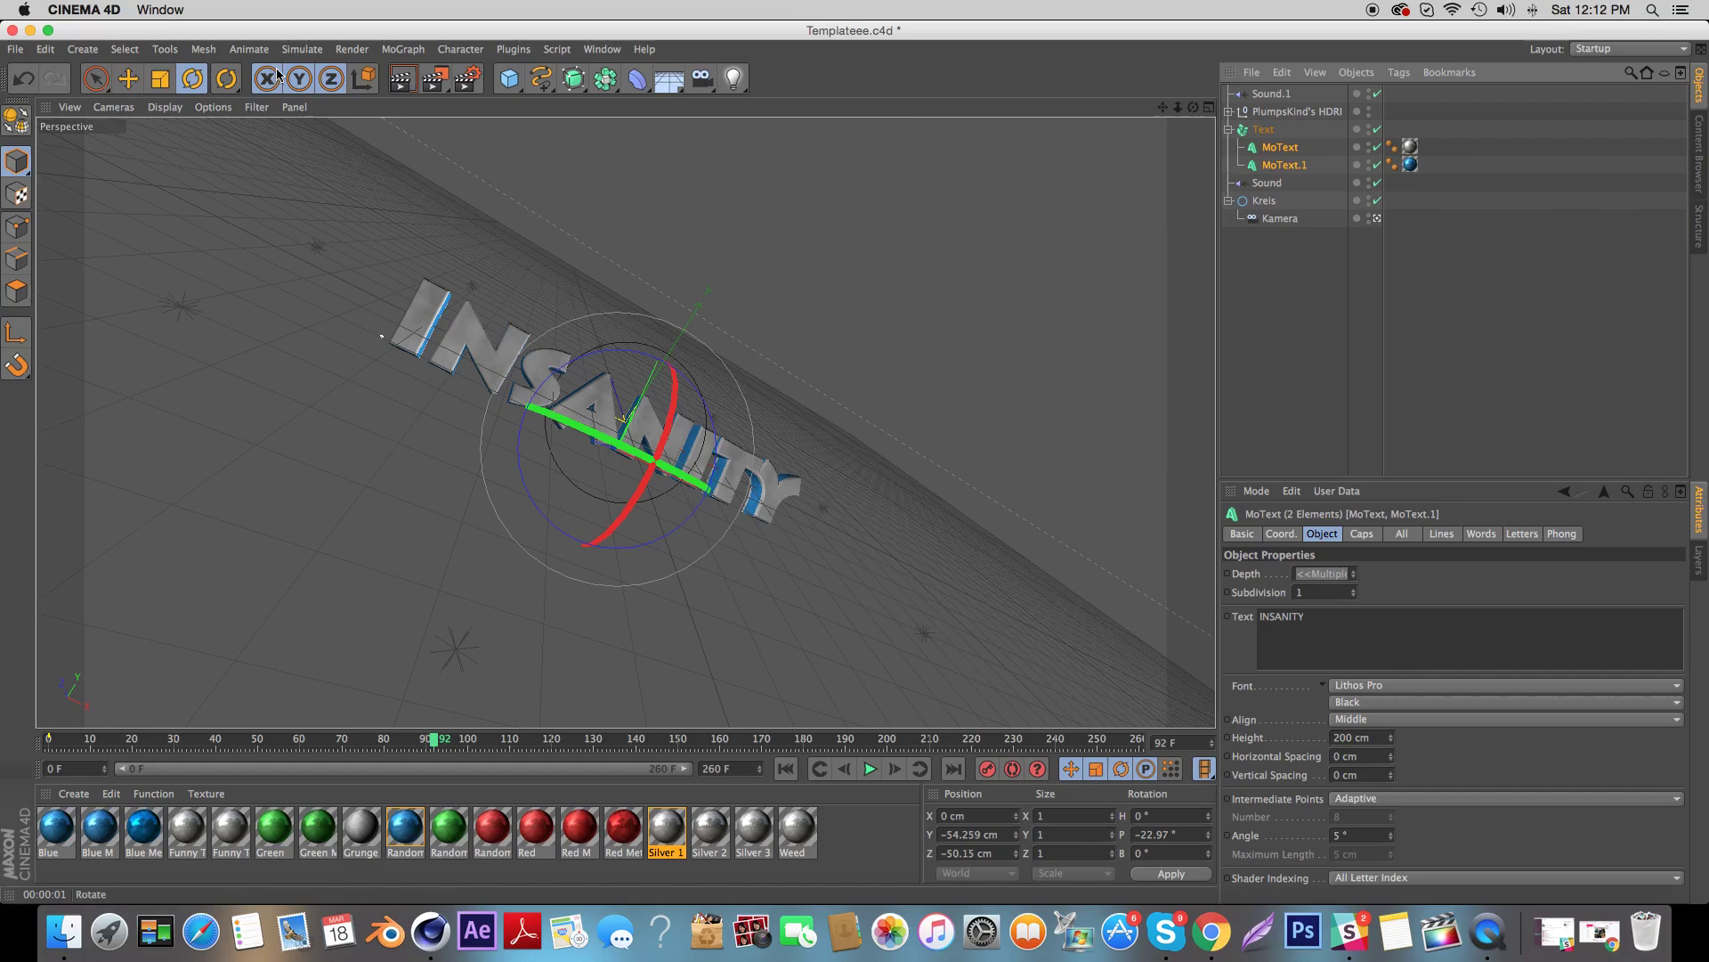
- Render the full INSANITY animation to the Picture Viewer as a PNG sequence
click(435, 78)
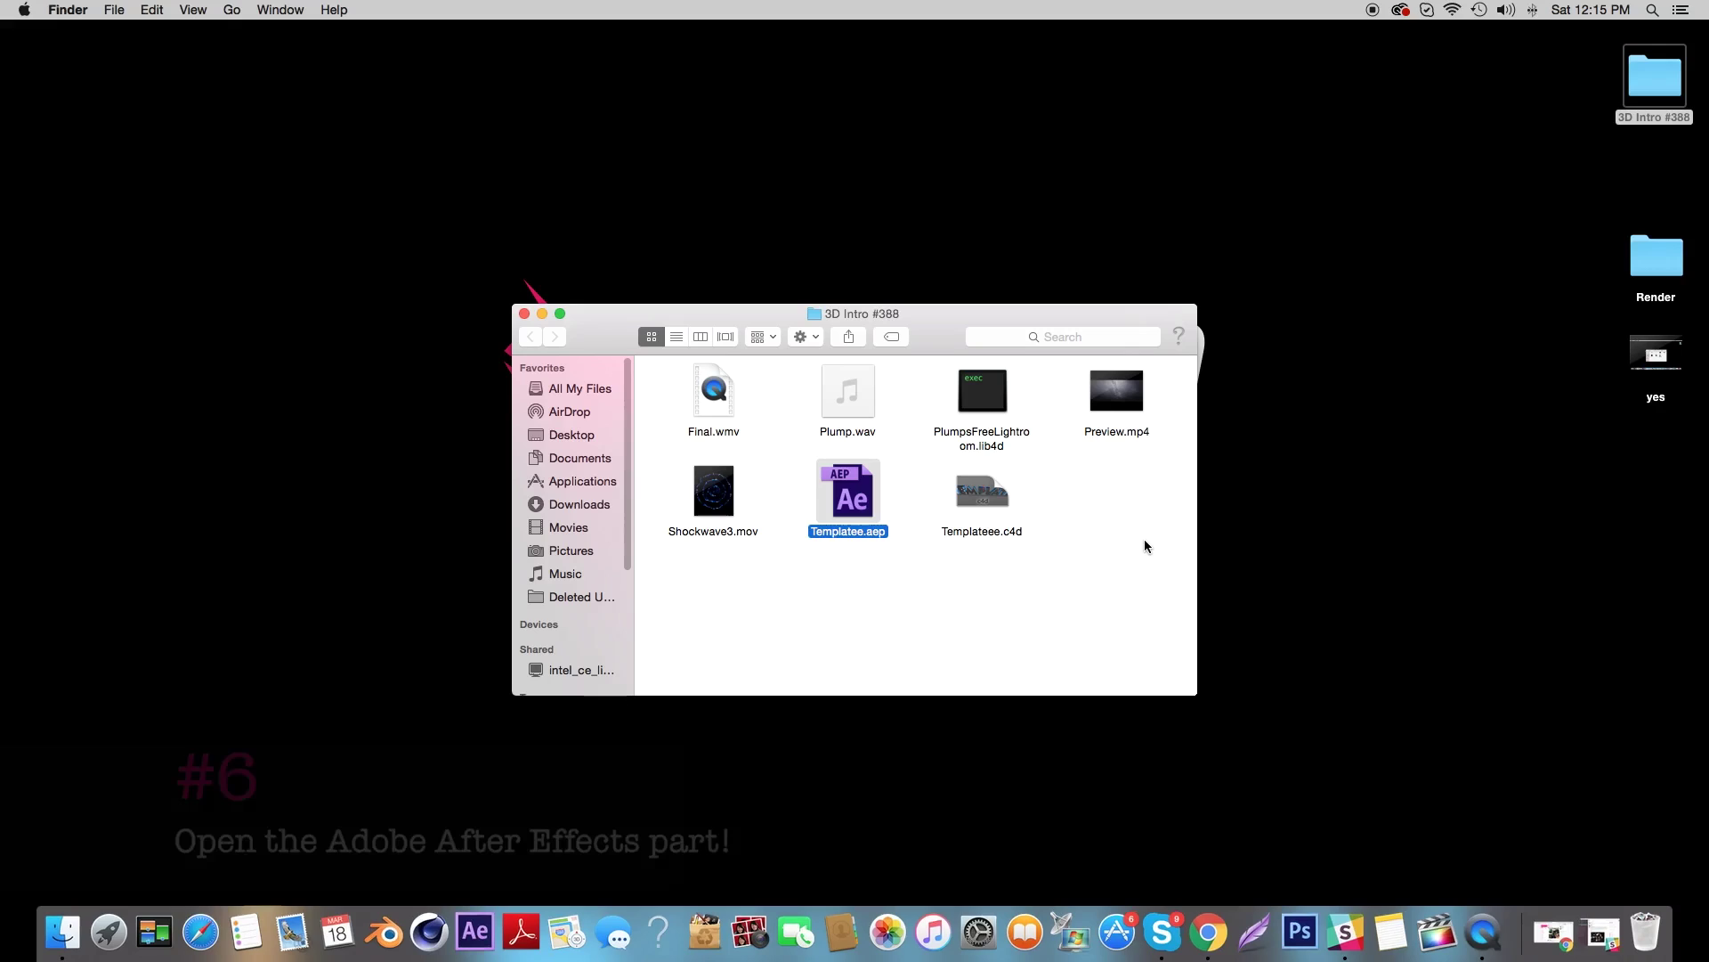
- Close the 3D Intro #388 Finder window
click(524, 314)
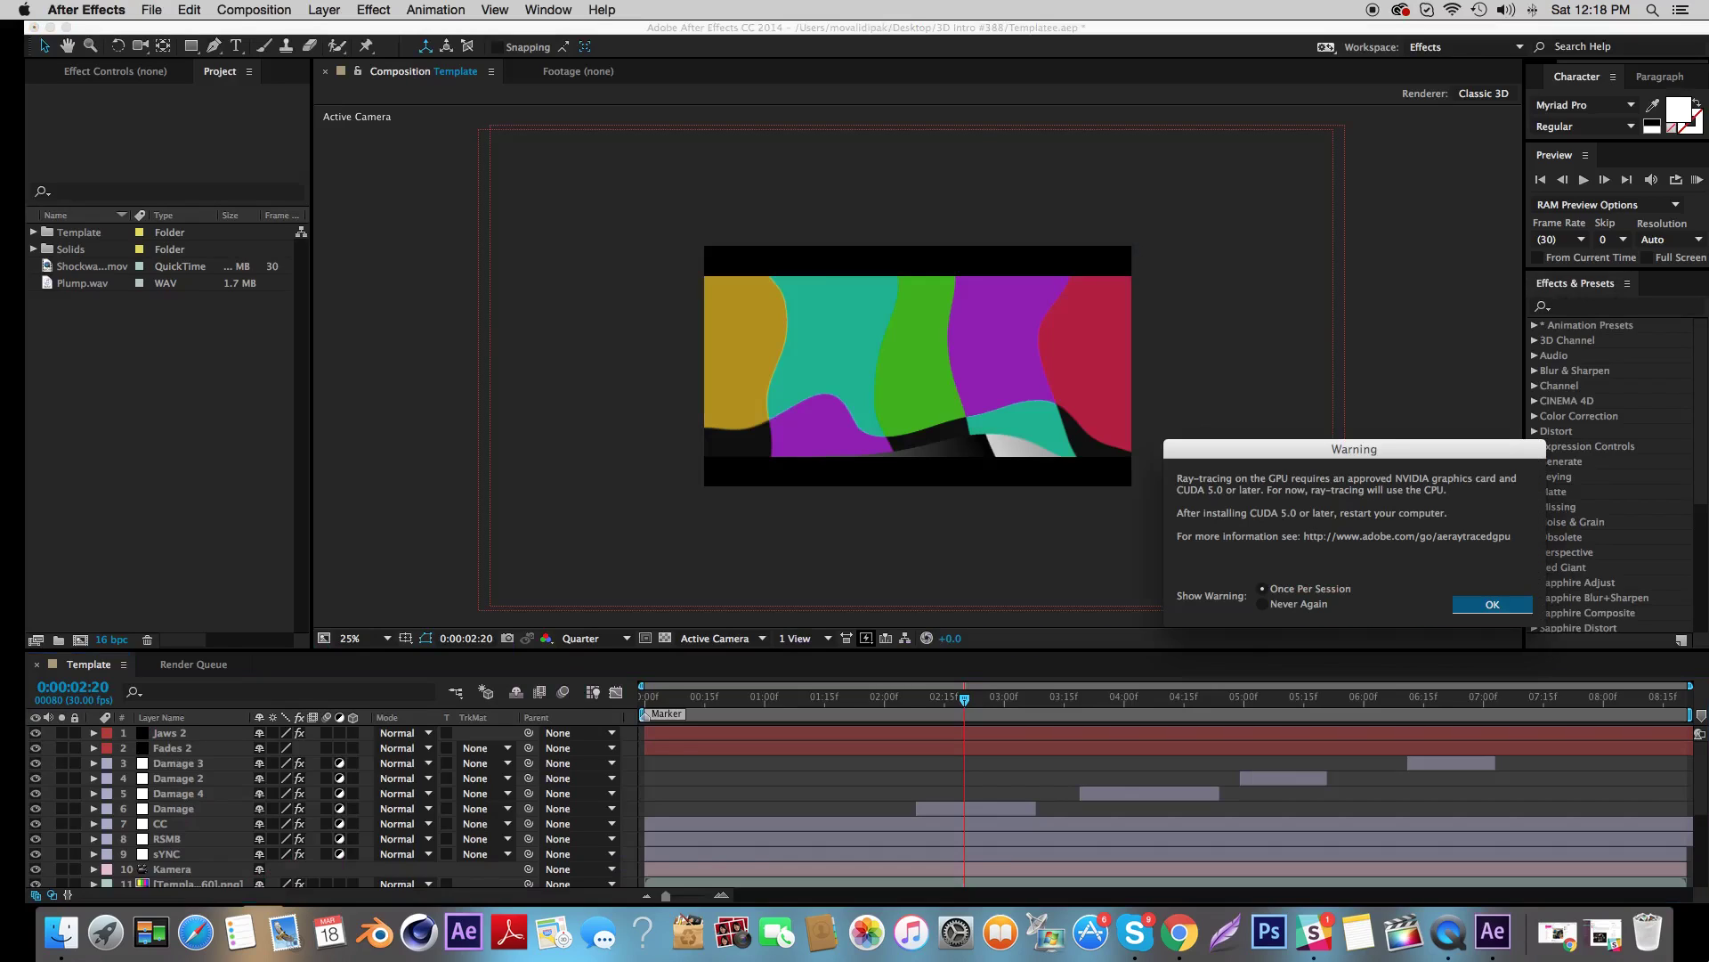
- Dismiss the ray-tracing warning and select the PNG sequence inside the Template folder
key(Return)
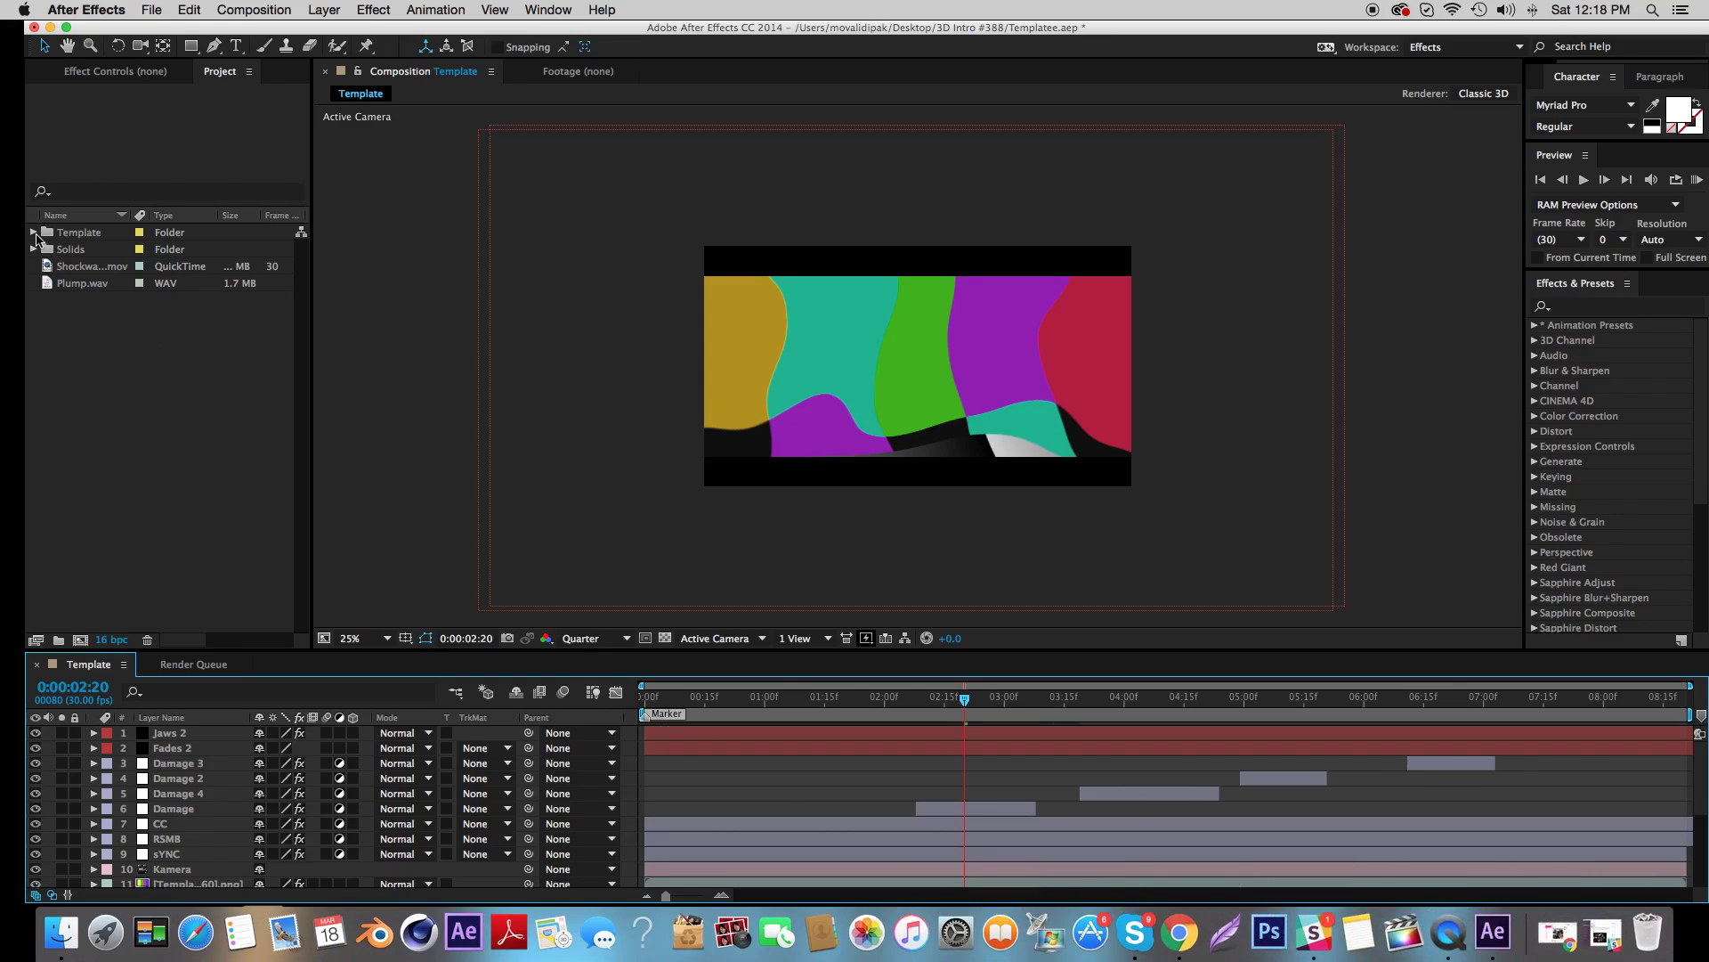
click(33, 234)
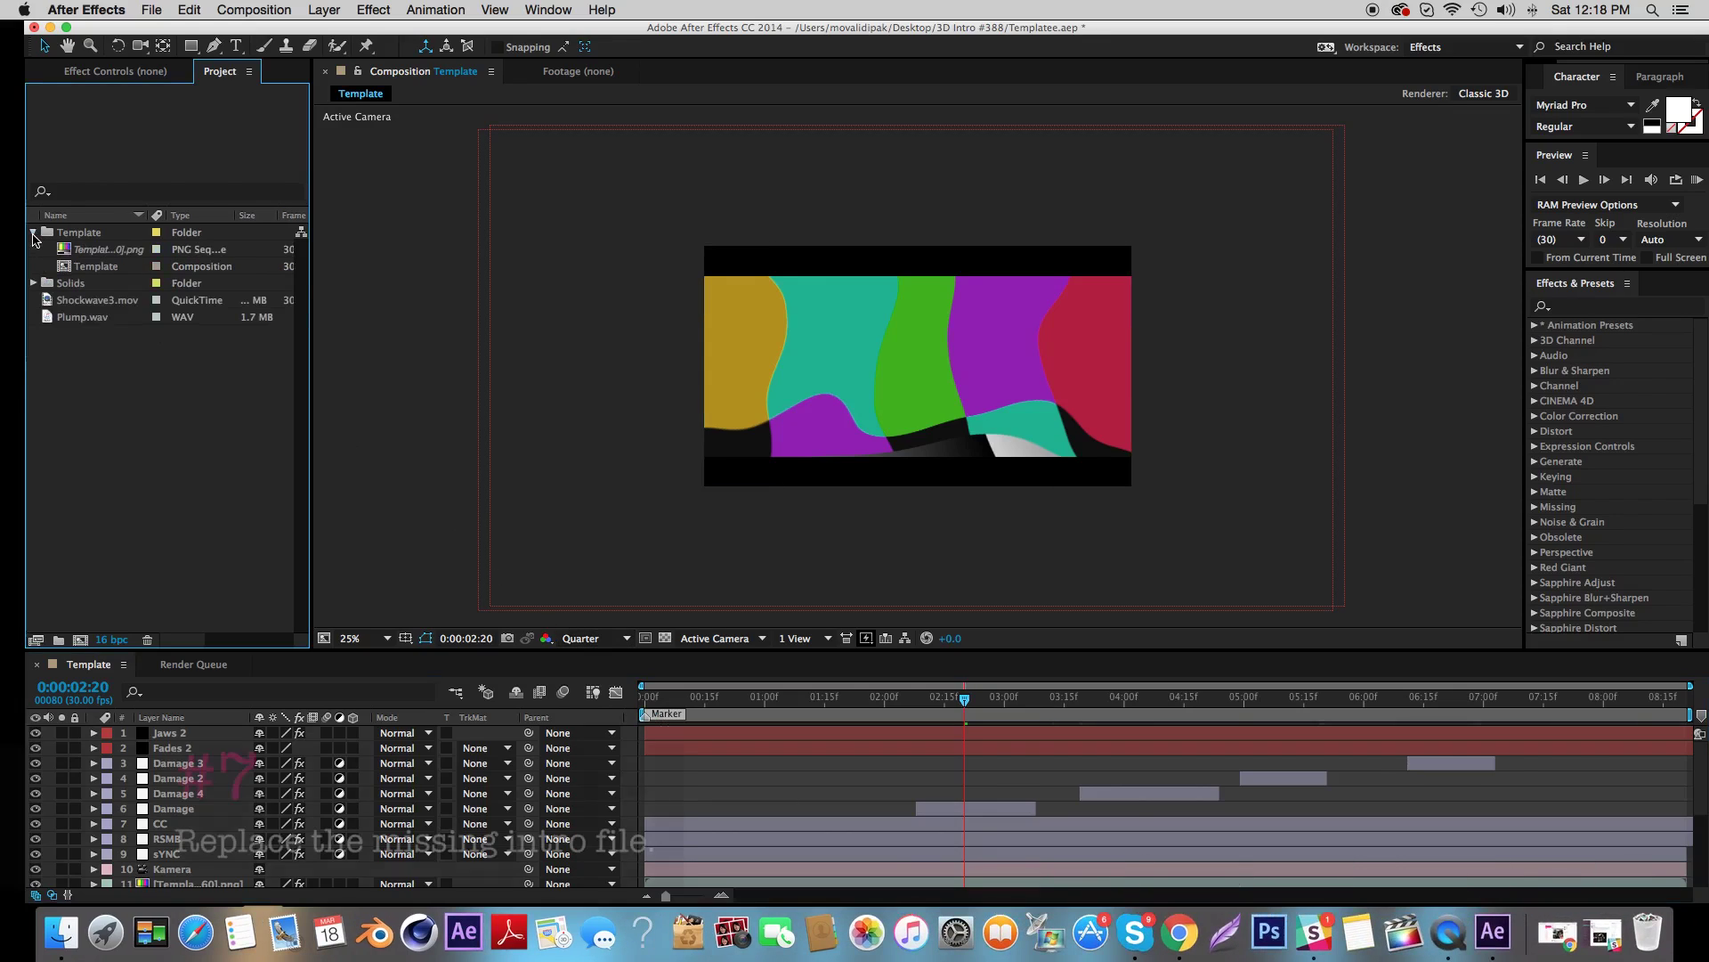
click(87, 251)
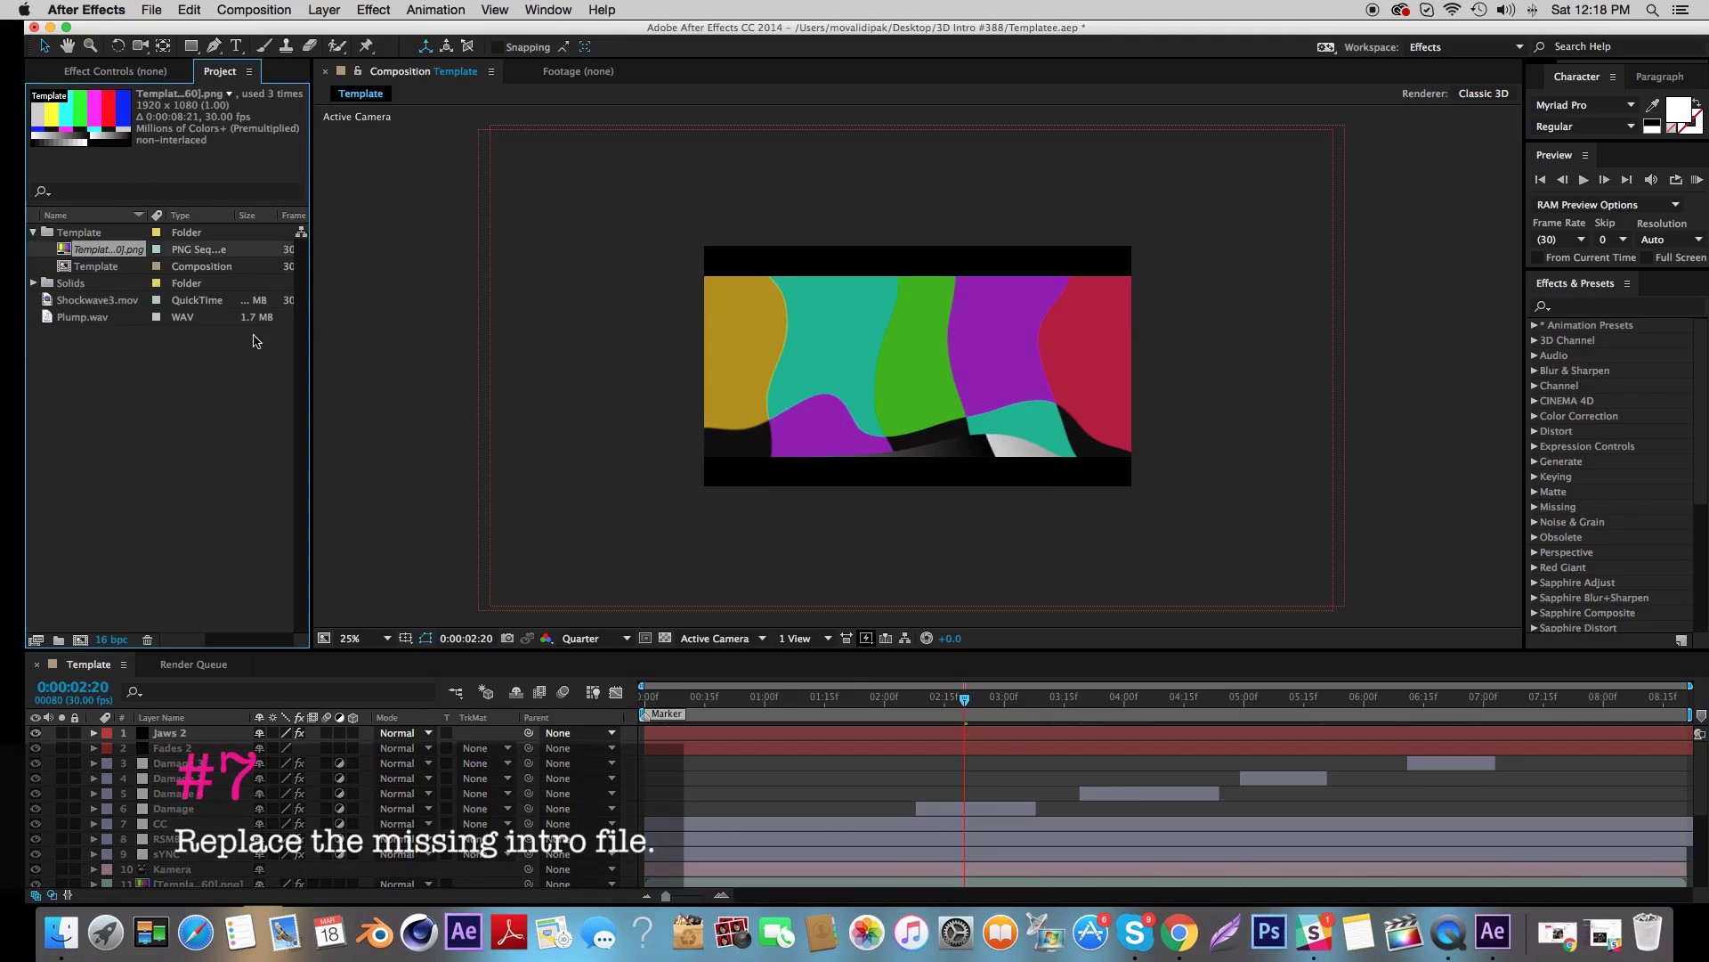
click(782, 700)
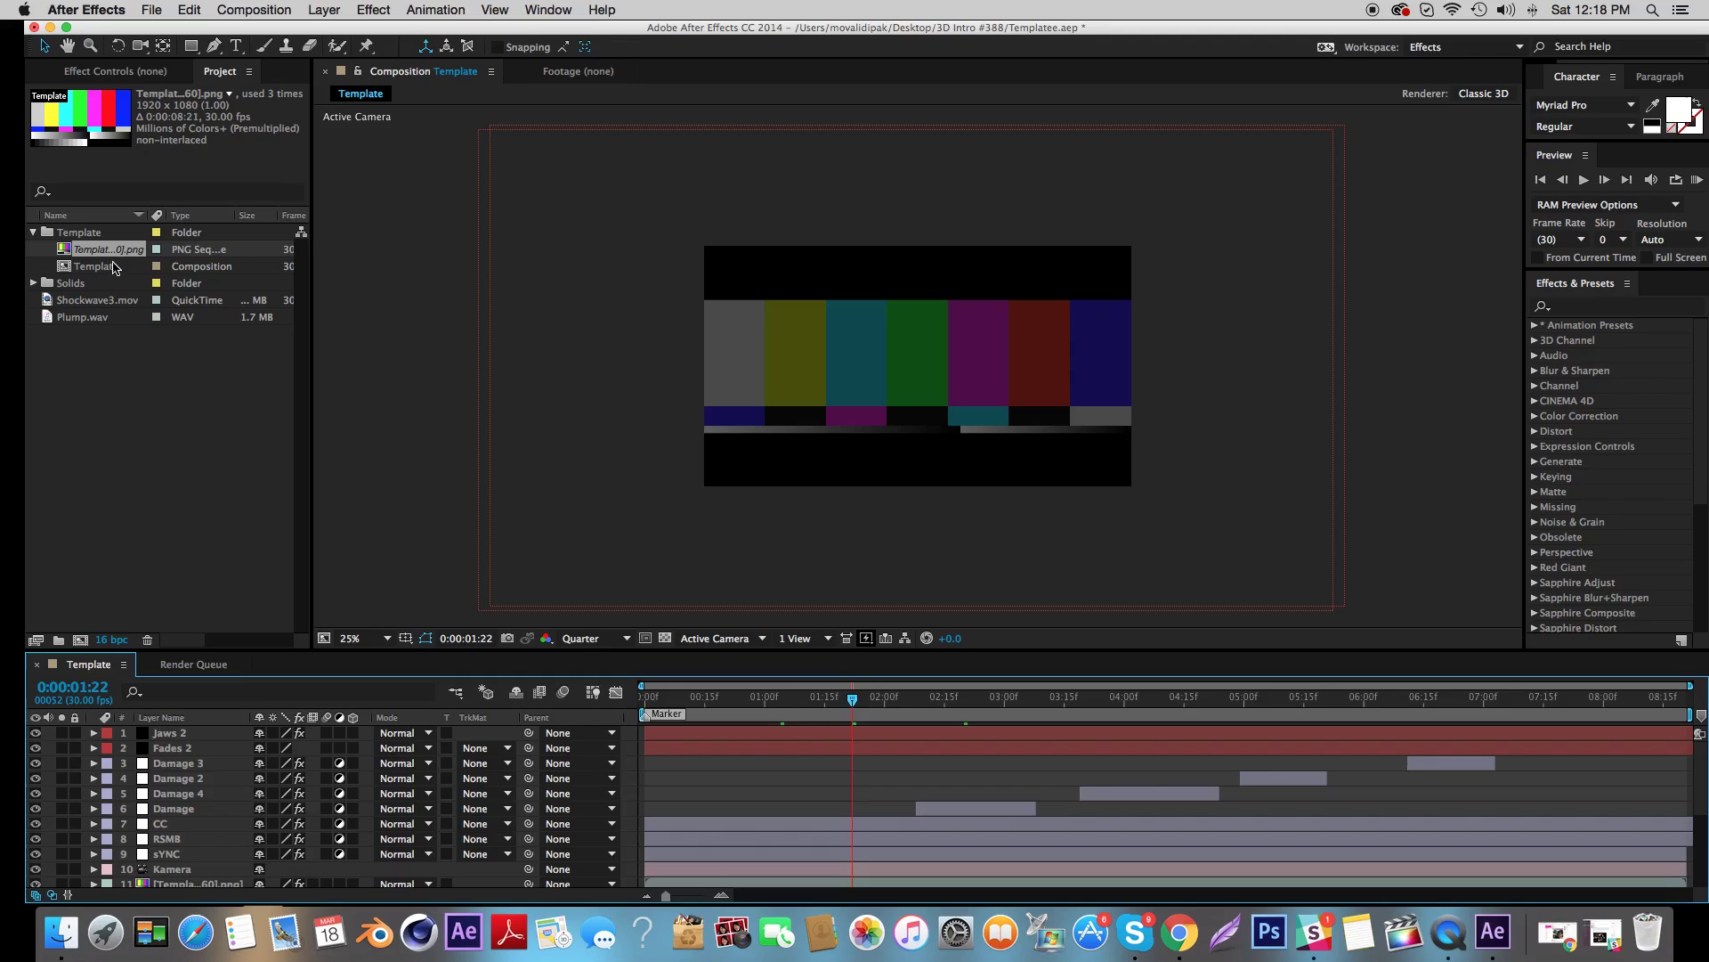
- Replace the placeholder footage with the render0000.png PNG sequence from the Render folder
right_click(124, 252)
mouse_move(194, 381)
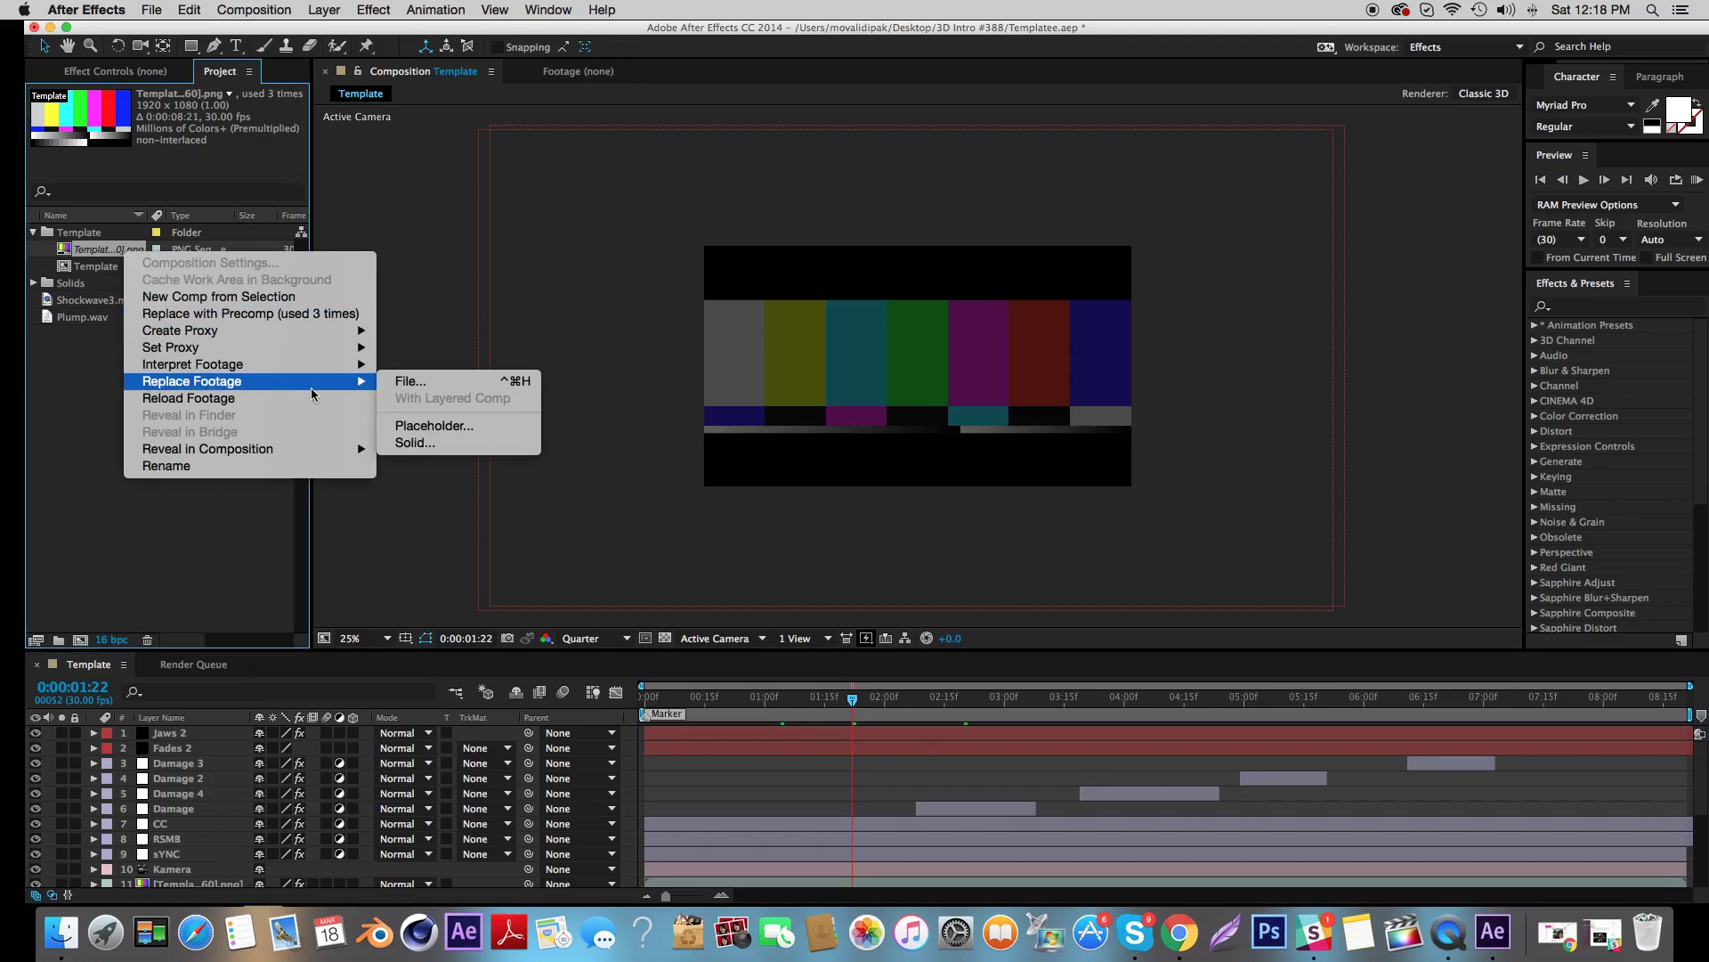
click(403, 383)
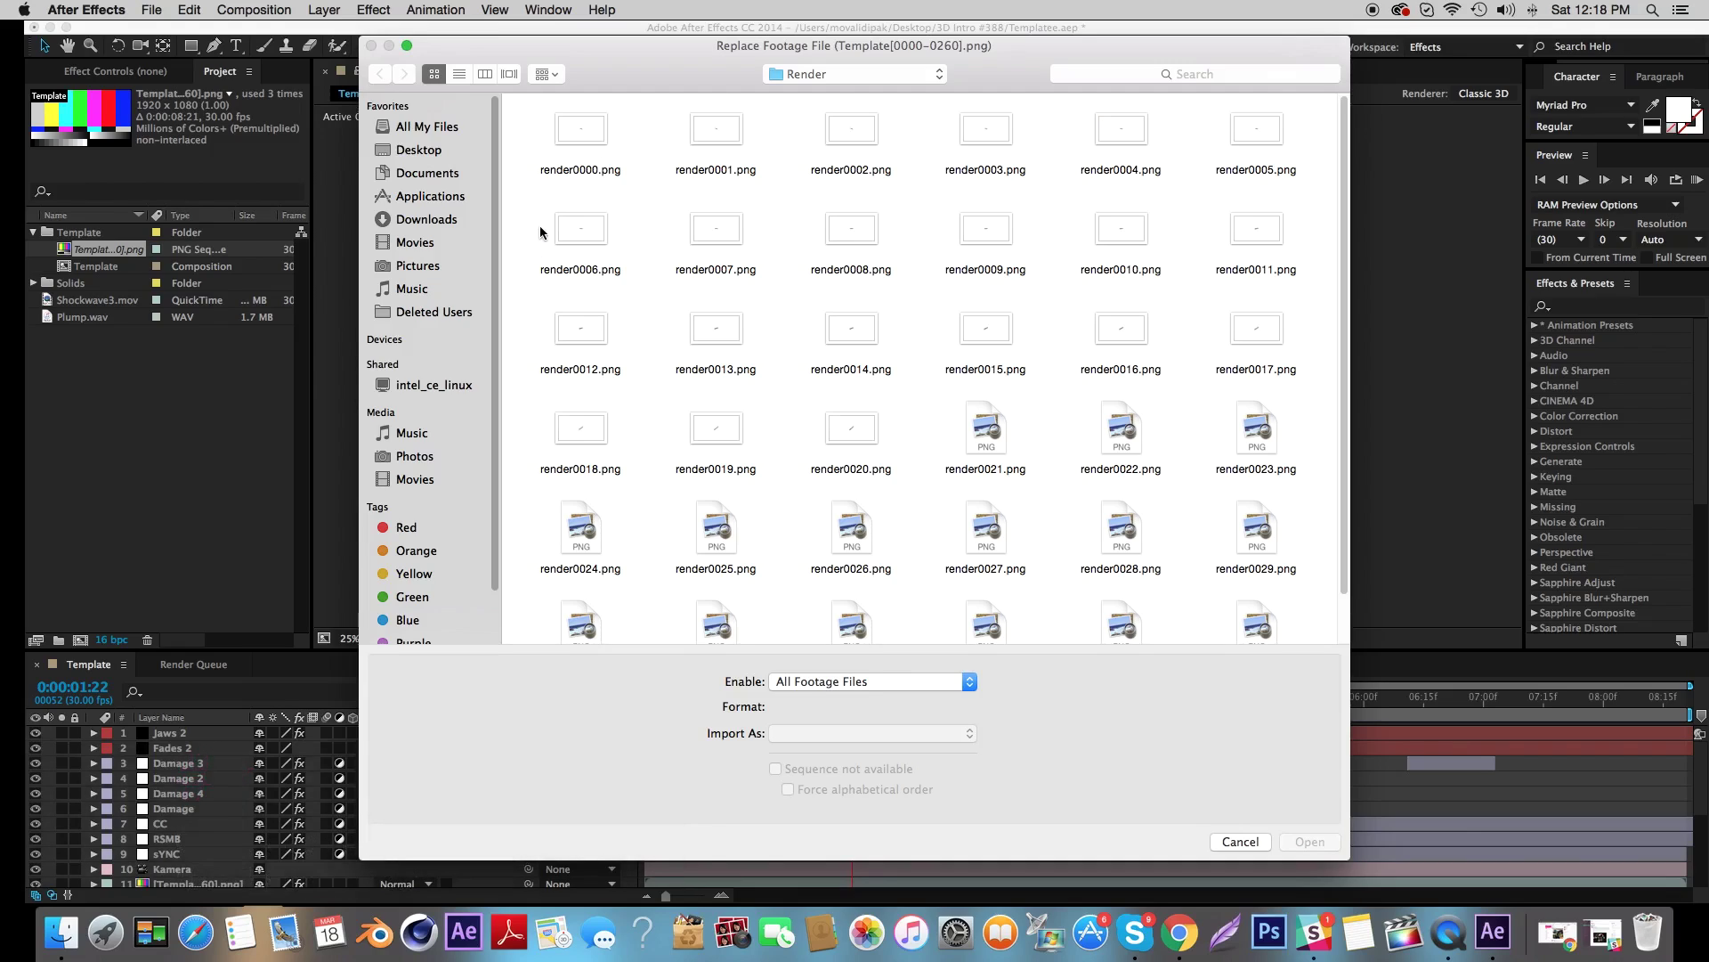
click(585, 142)
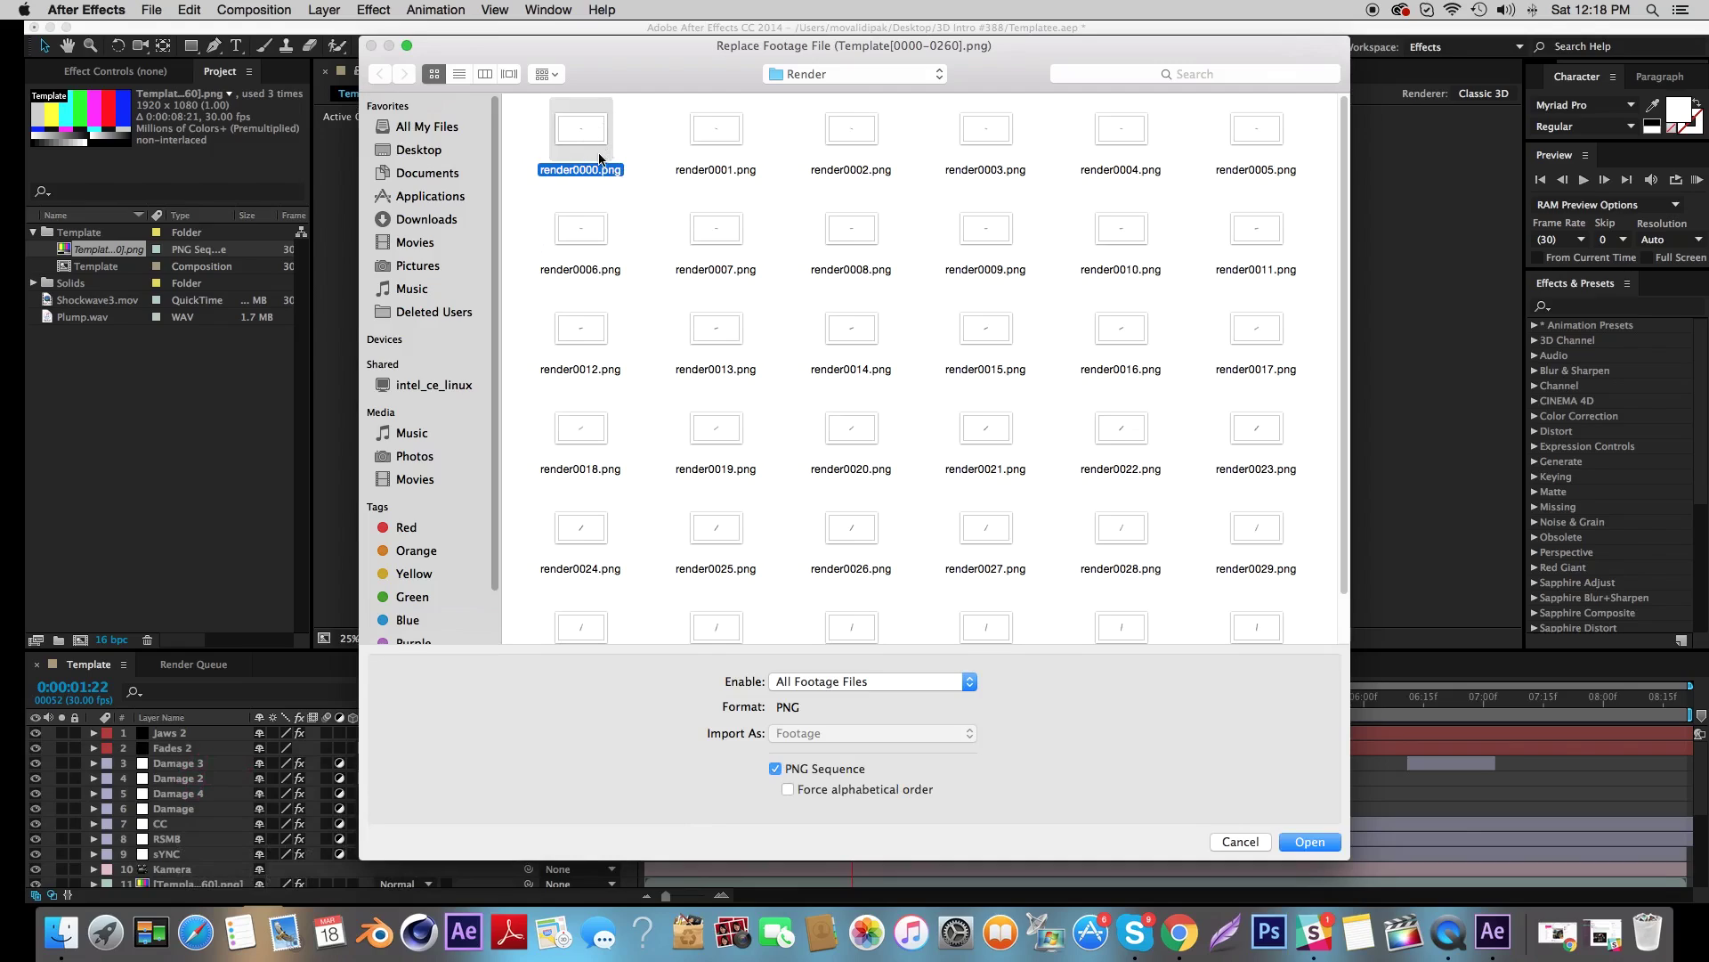
click(835, 771)
click(1301, 842)
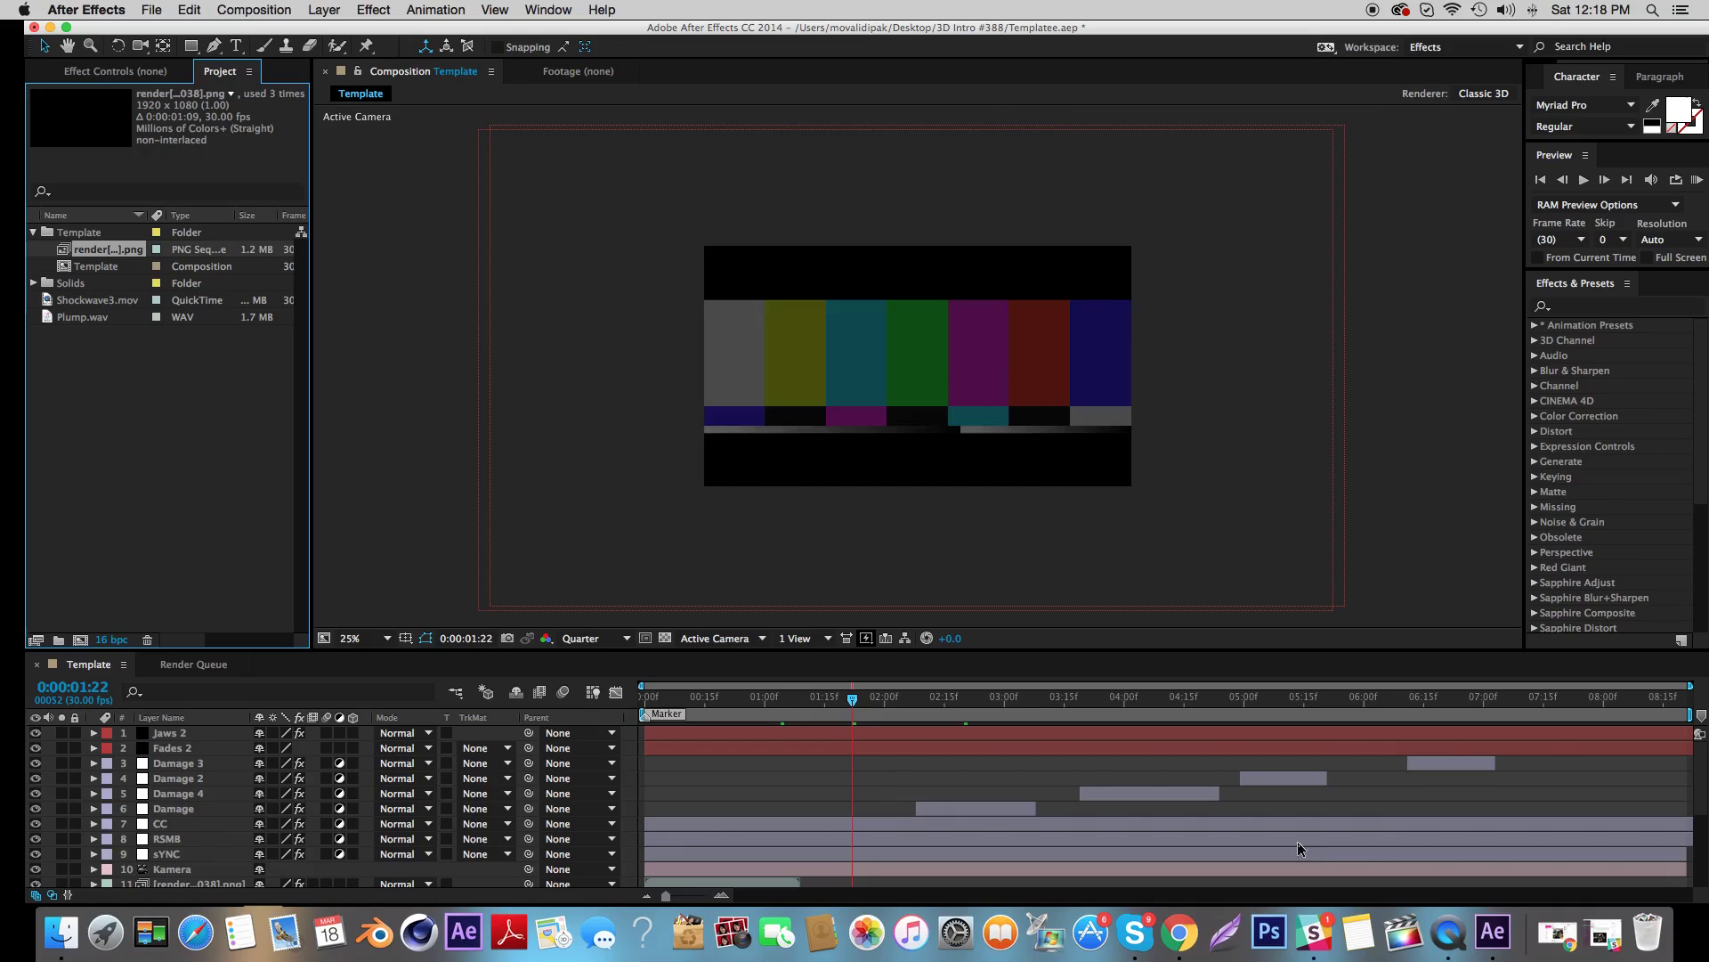
- Preview the Template composition near 0:00:01:06, then add it to the Render Queue
click(900, 717)
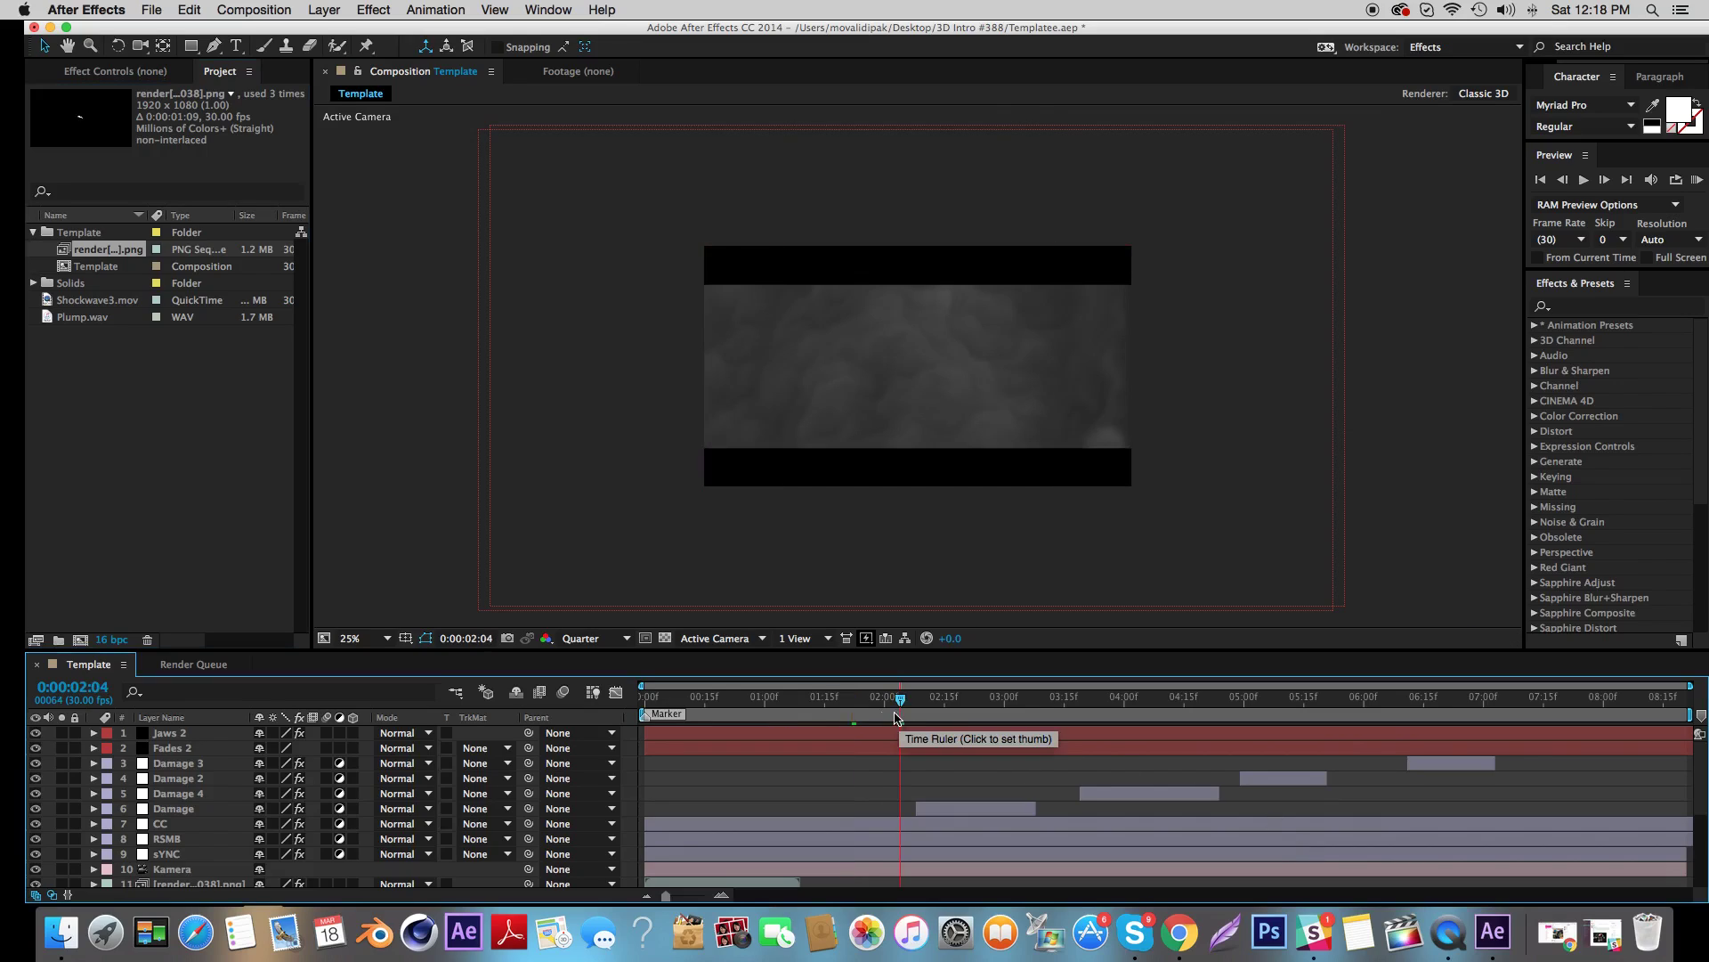
drag(896, 717, 781, 717)
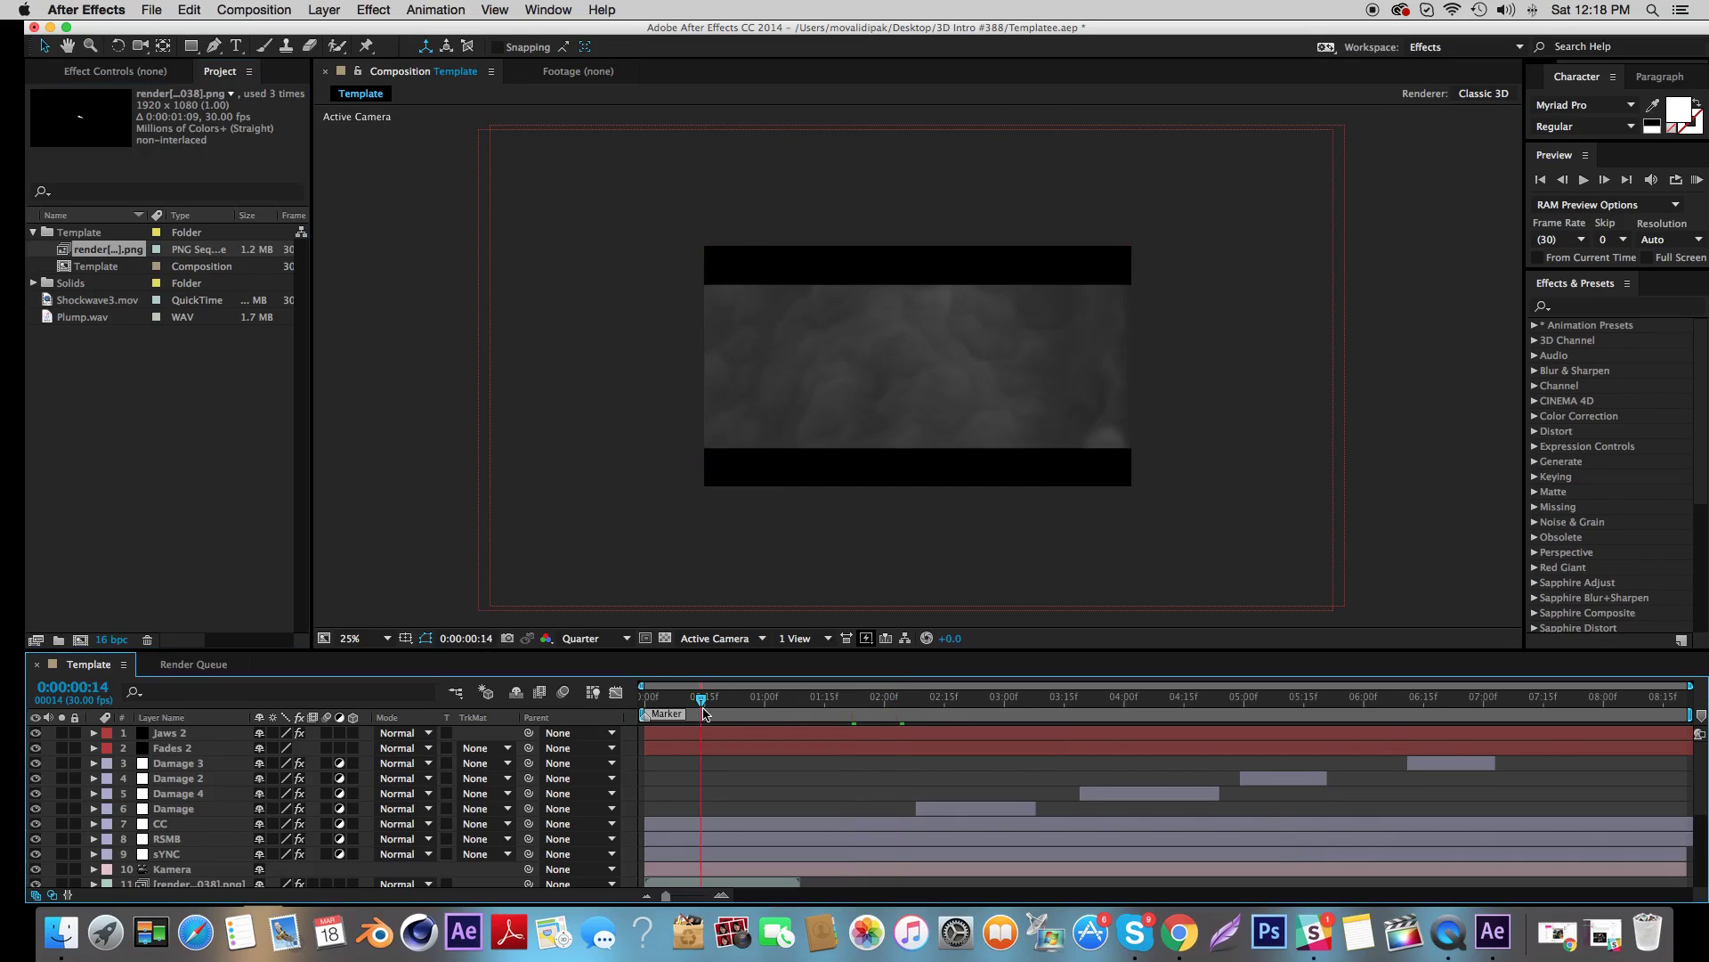
click(789, 718)
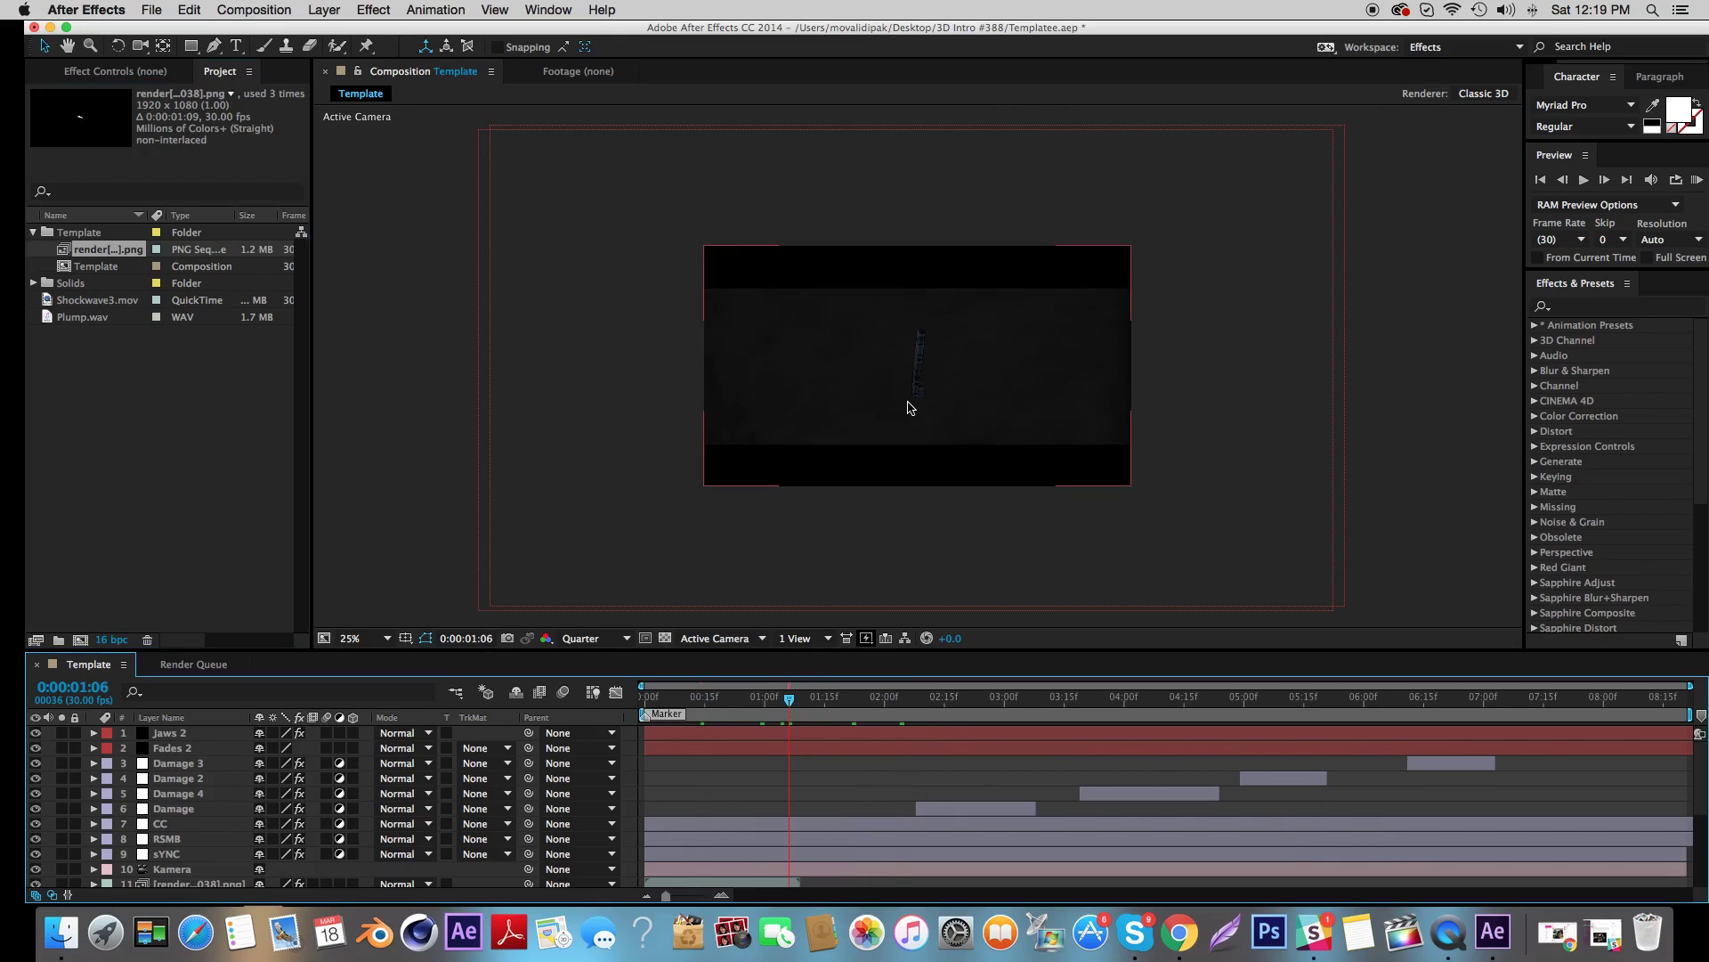
click(254, 10)
click(294, 153)
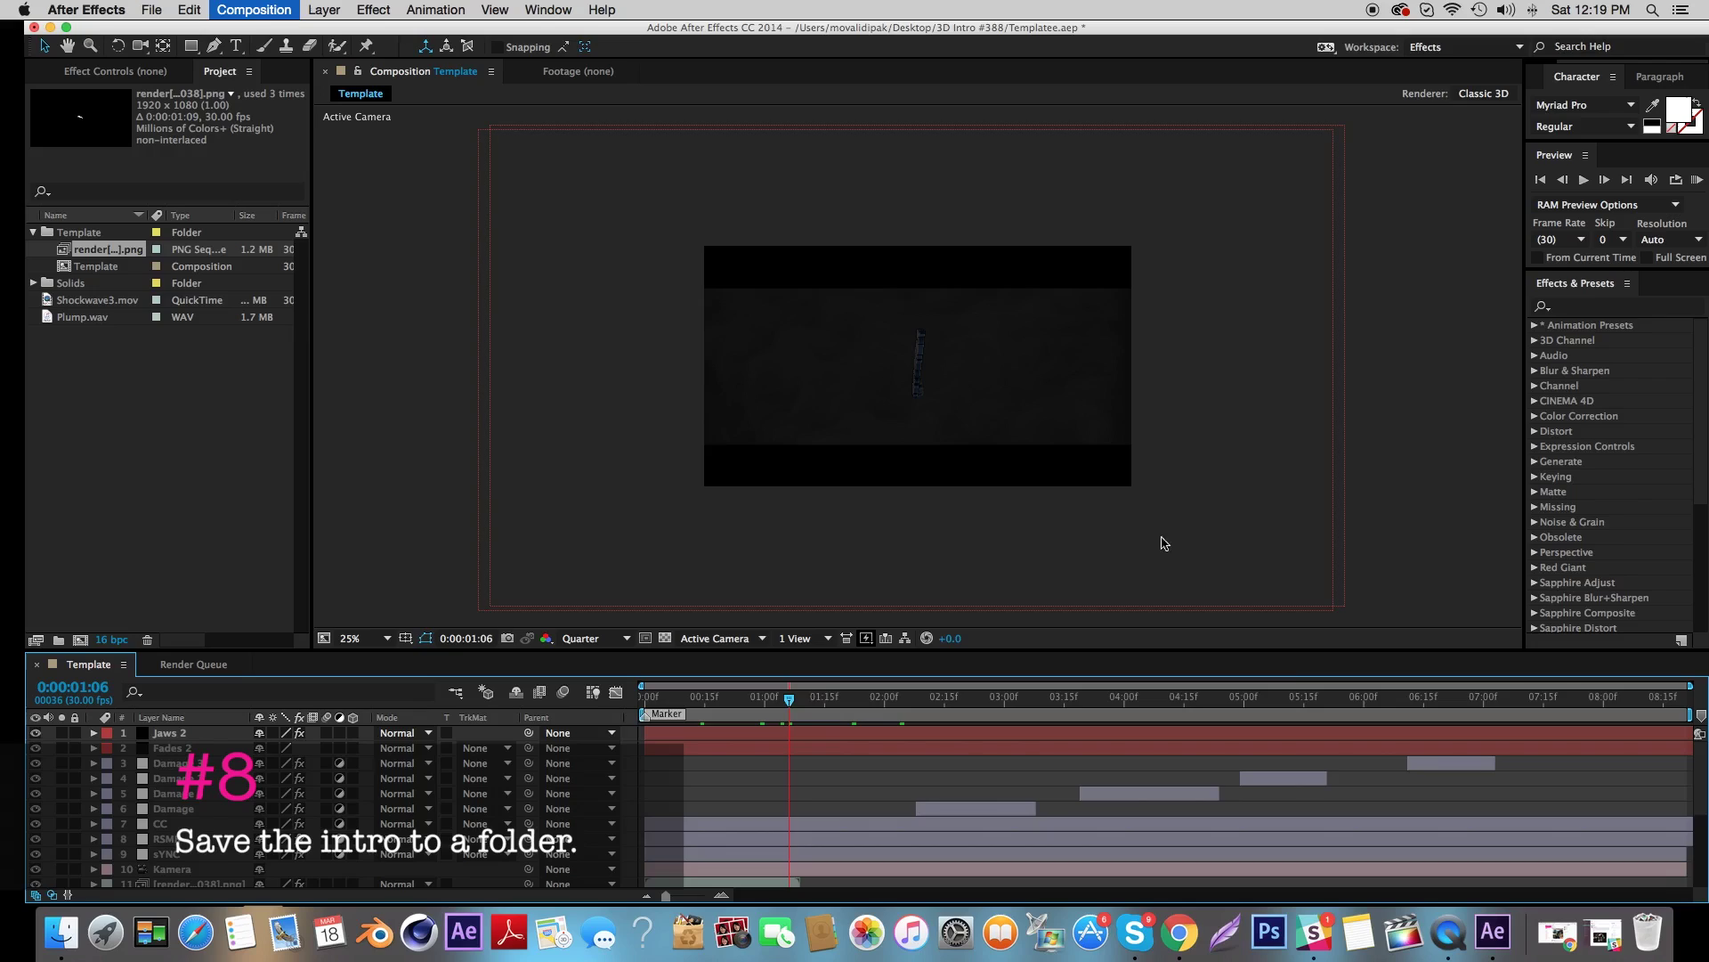
- Start the After Effects render of the queued Template composition
click(1660, 714)
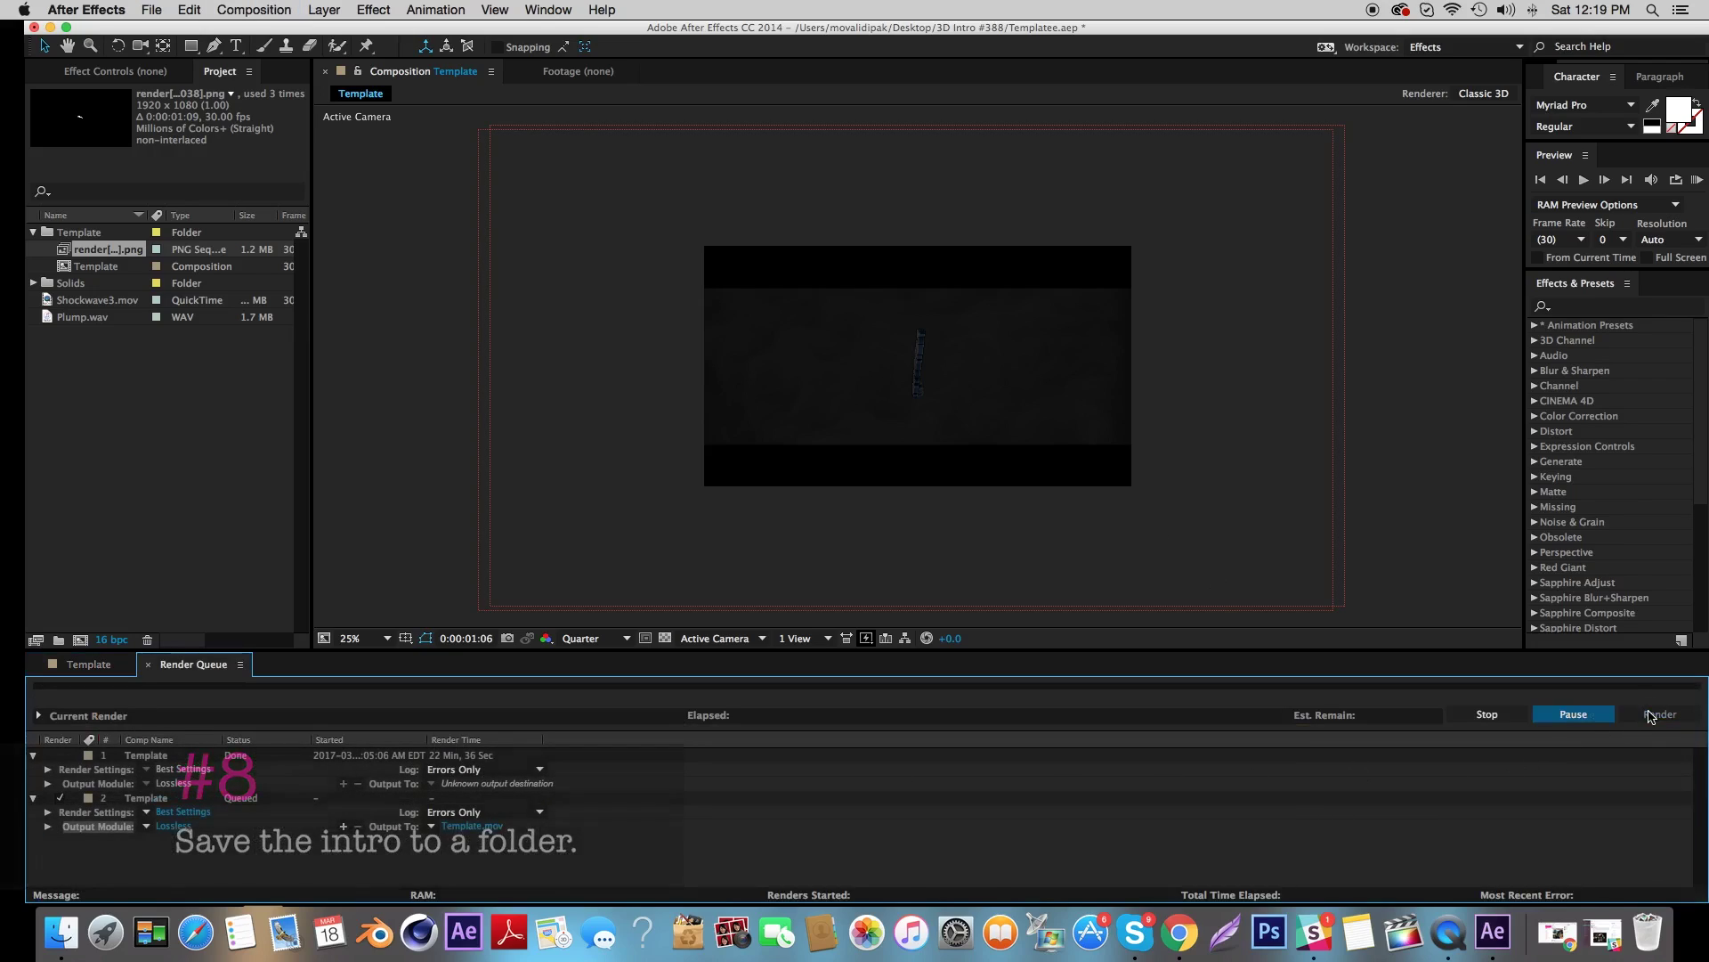